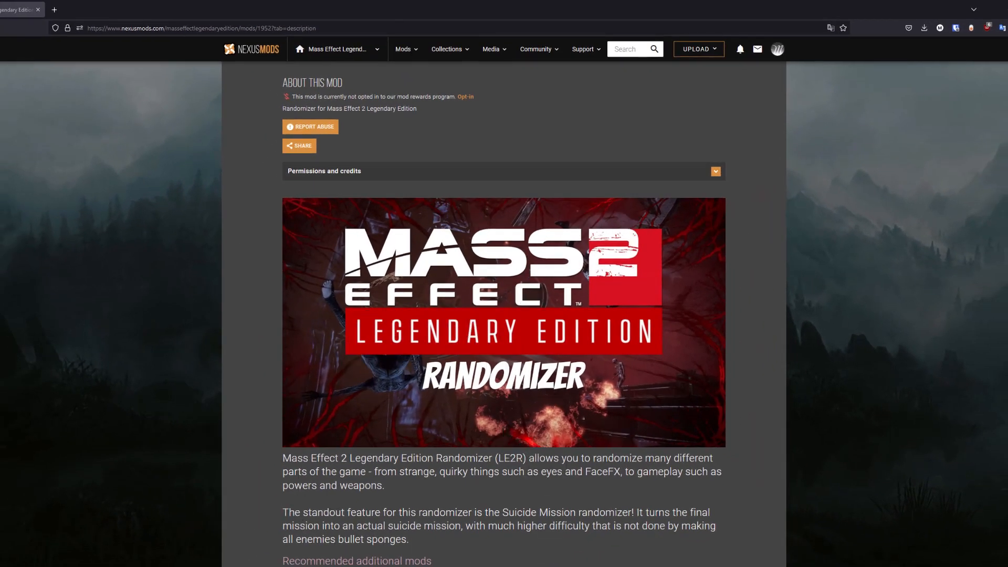
Review the Mass Effect 2 Legendary Edition Randomizer (LE2R) mod page, including its description and files section.
{"action": "scroll", "coordinate": [598, 527], "scroll_direction": "down", "scroll_amount": 2}
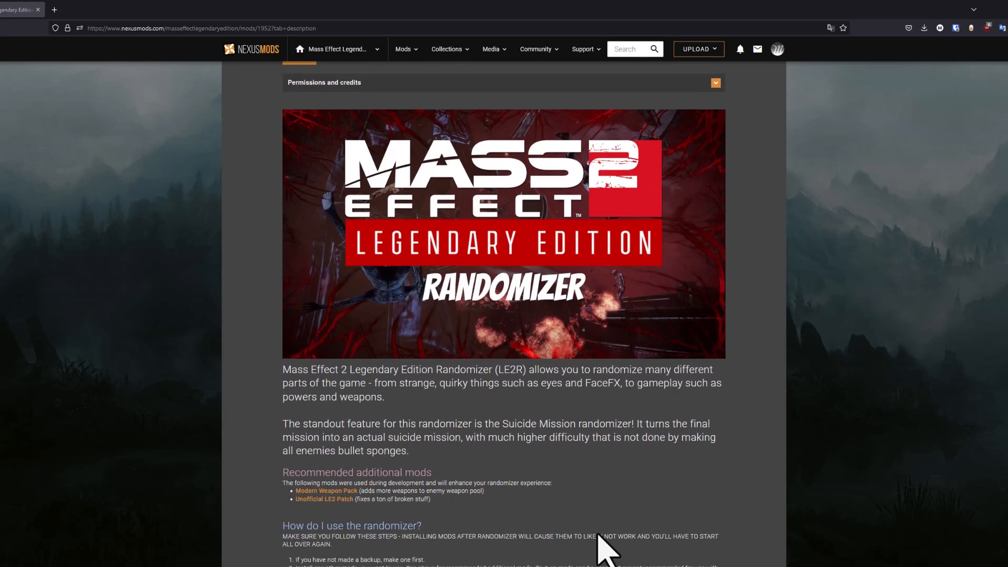
{"action": "scroll", "coordinate": [599, 534], "scroll_direction": "up", "scroll_amount": 2}
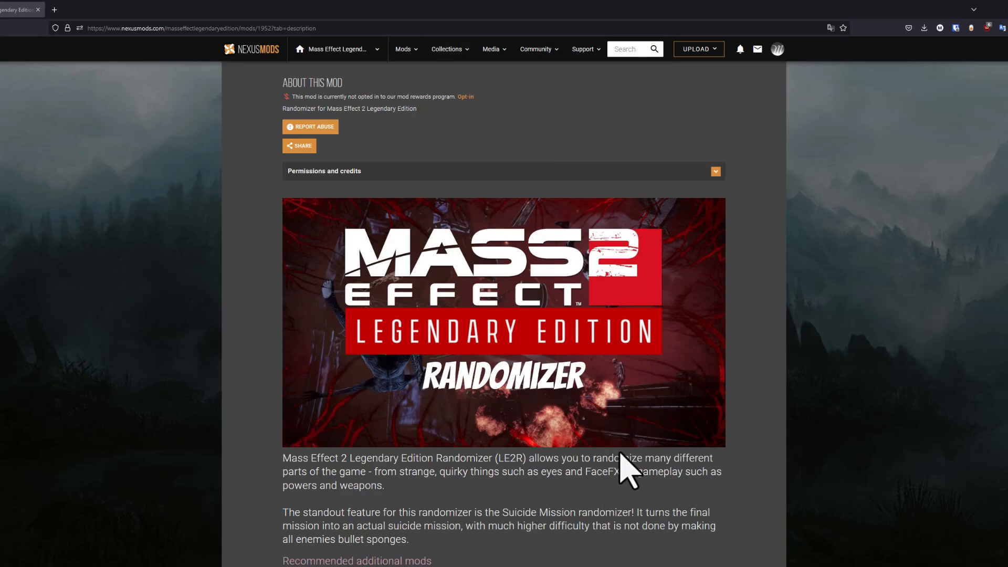
{"action": "scroll", "coordinate": [627, 470], "scroll_direction": "up", "scroll_amount": 4}
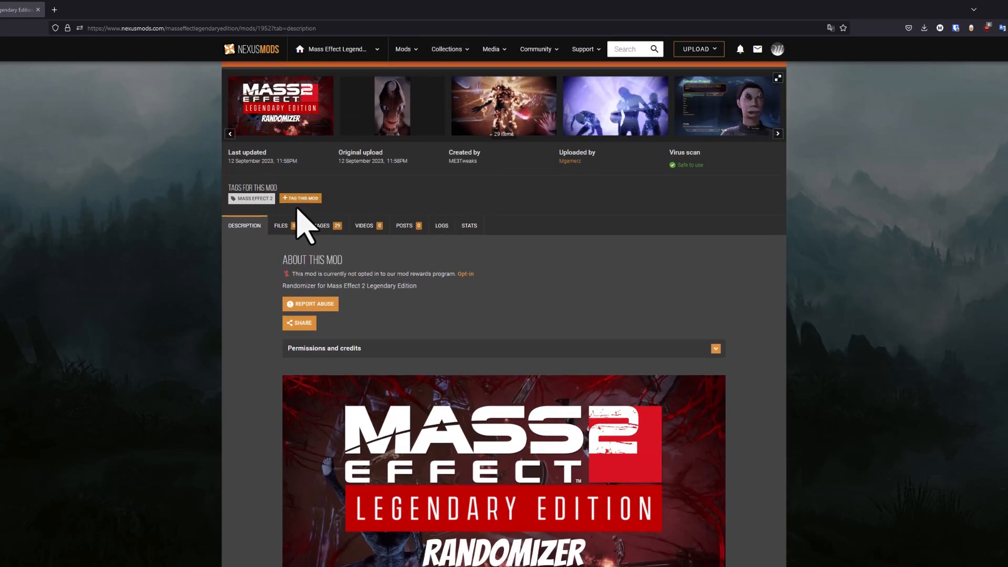
{"action": "left_click", "coordinate": [282, 225]}
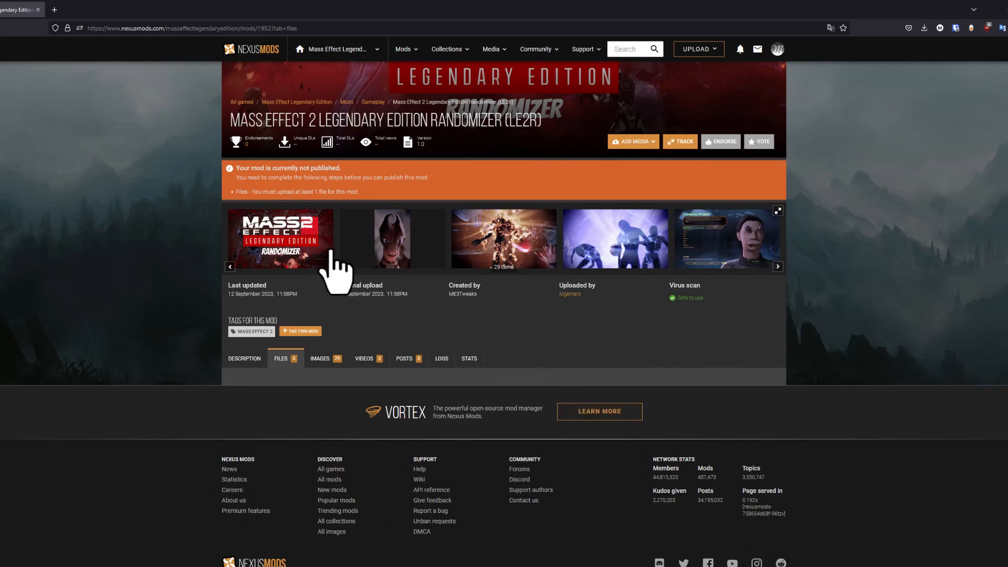
{"action": "left_click", "coordinate": [243, 362]}
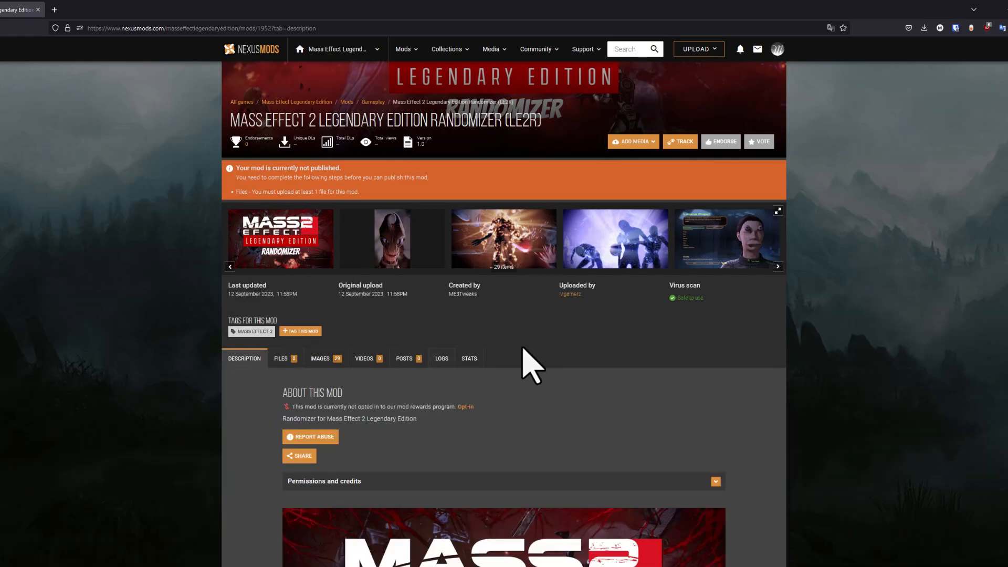
{"action": "scroll", "coordinate": [529, 361], "scroll_direction": "down", "scroll_amount": 3}
{"action": "scroll", "coordinate": [422, 105], "scroll_direction": "up", "scroll_amount": 4}
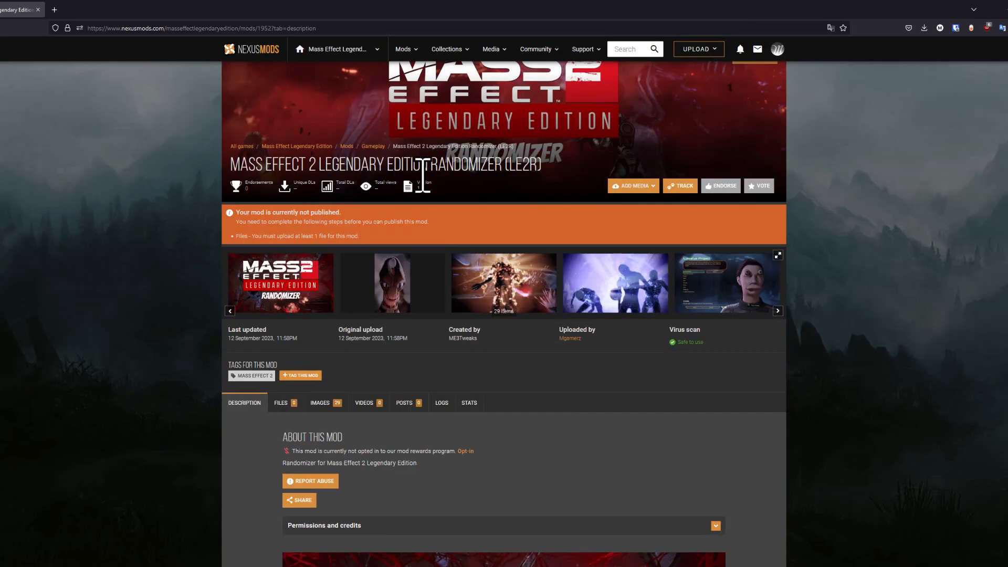
Go to the ME3Tweaks Mod Manager page on Nexus Mods and look through its main files.
{"action": "left_click_drag", "start_coordinate": [257, 29], "coordinate": [362, 35]}
{"action": "type", "text": "2"}
{"action": "key", "text": "Return"}
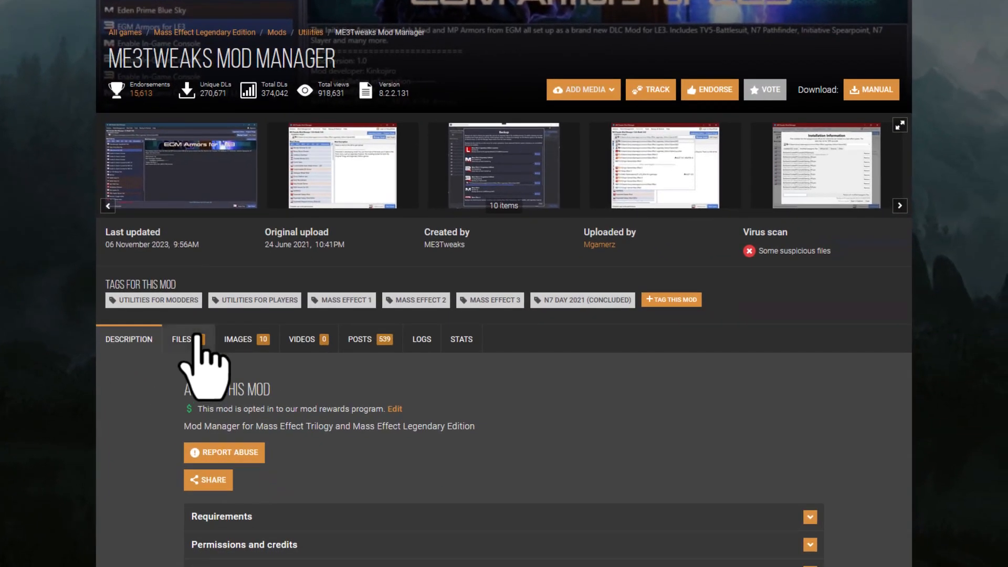
{"action": "left_click", "coordinate": [198, 337]}
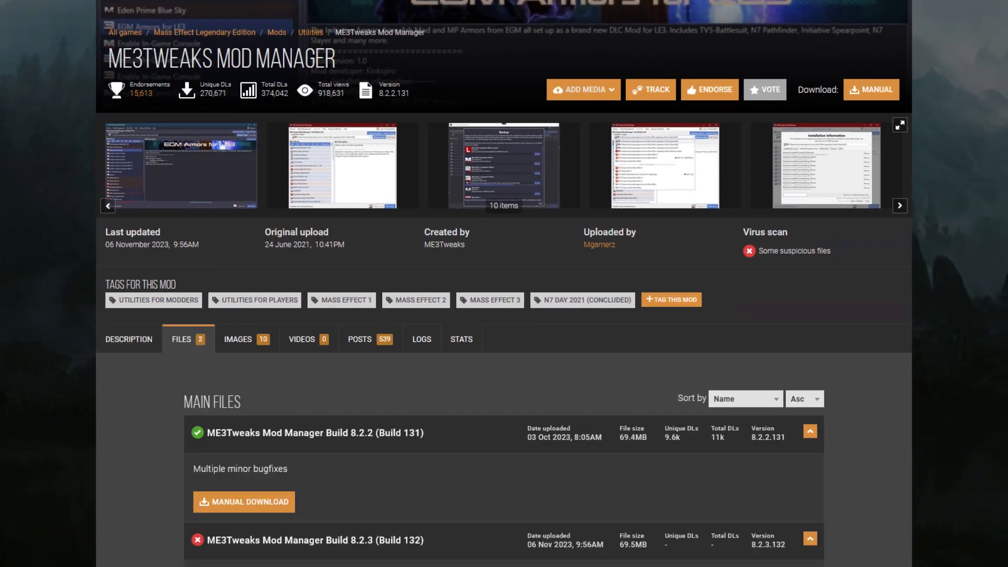
{"action": "scroll", "coordinate": [251, 336], "scroll_direction": "down", "scroll_amount": 4}
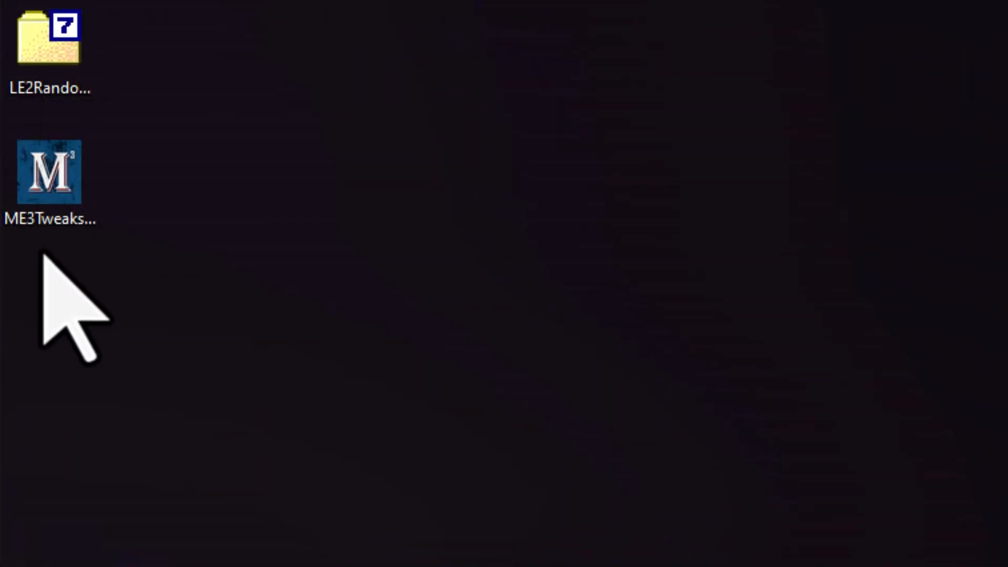
Extract the LE2Randomizer_1.0.3.0 archive directly onto the desktop with 7-Zip.
{"action": "left_click", "coordinate": [55, 175]}
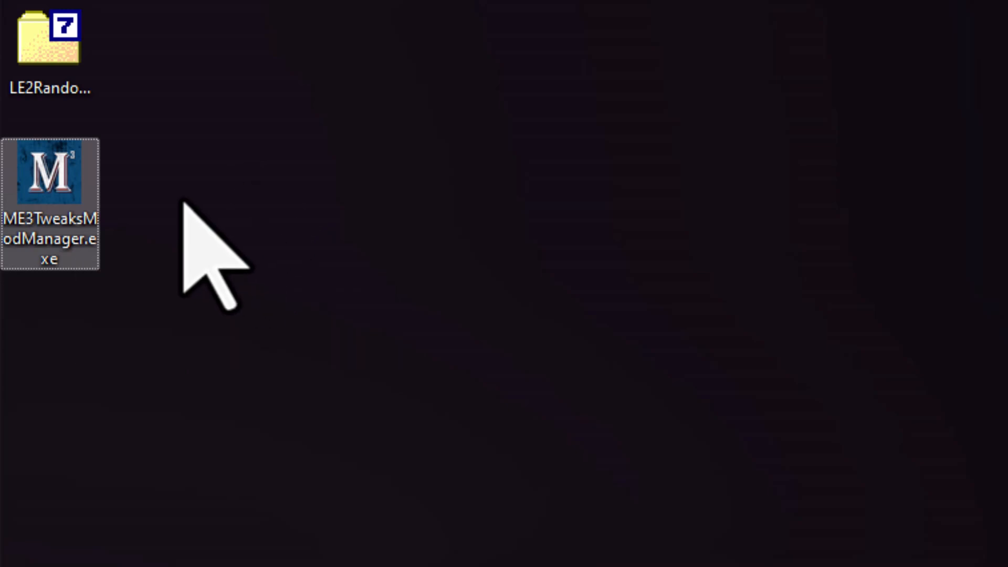
{"action": "left_click", "coordinate": [46, 45]}
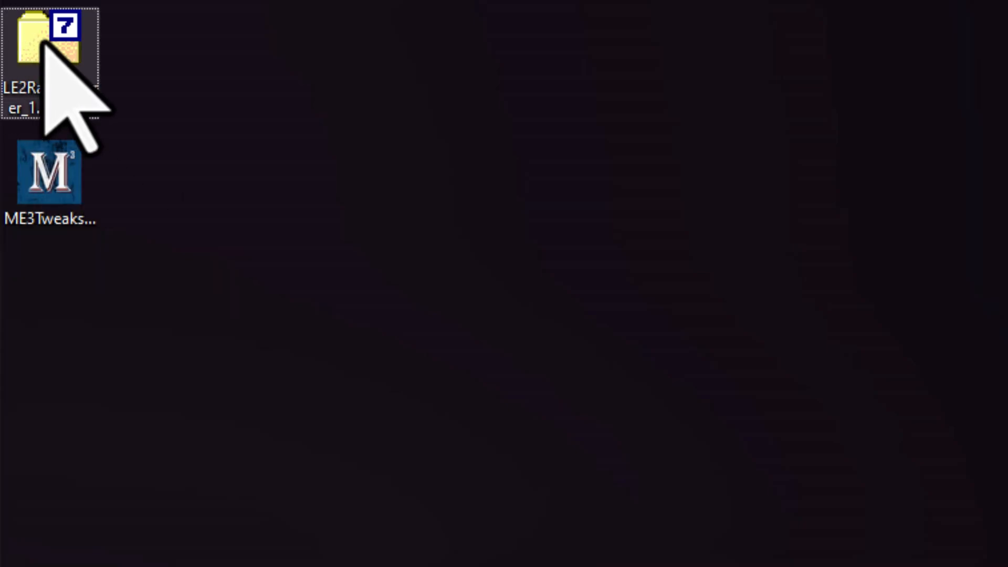
{"action": "right_click", "coordinate": [48, 47]}
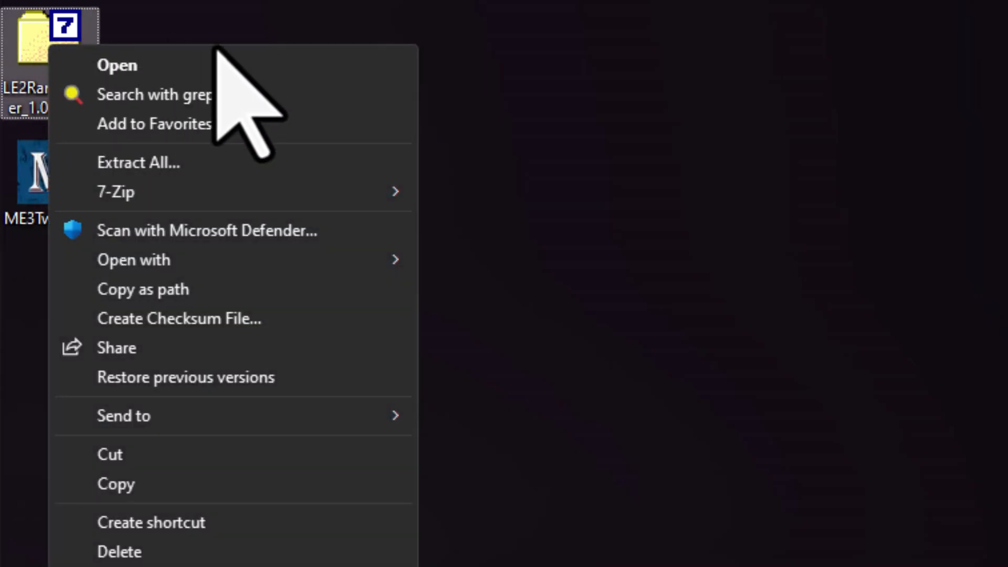
{"action": "mouse_move", "coordinate": [271, 253]}
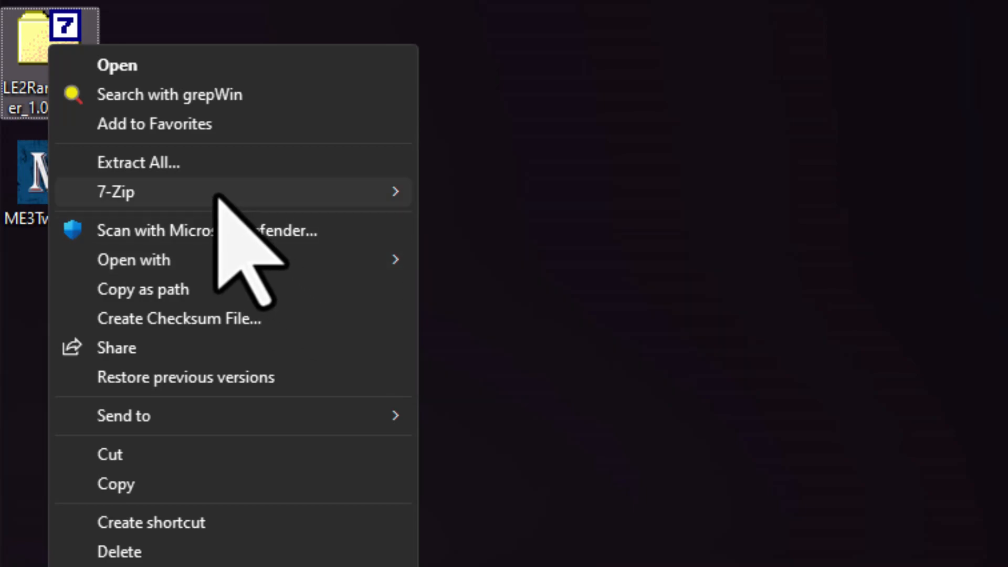
{"action": "mouse_move", "coordinate": [286, 204]}
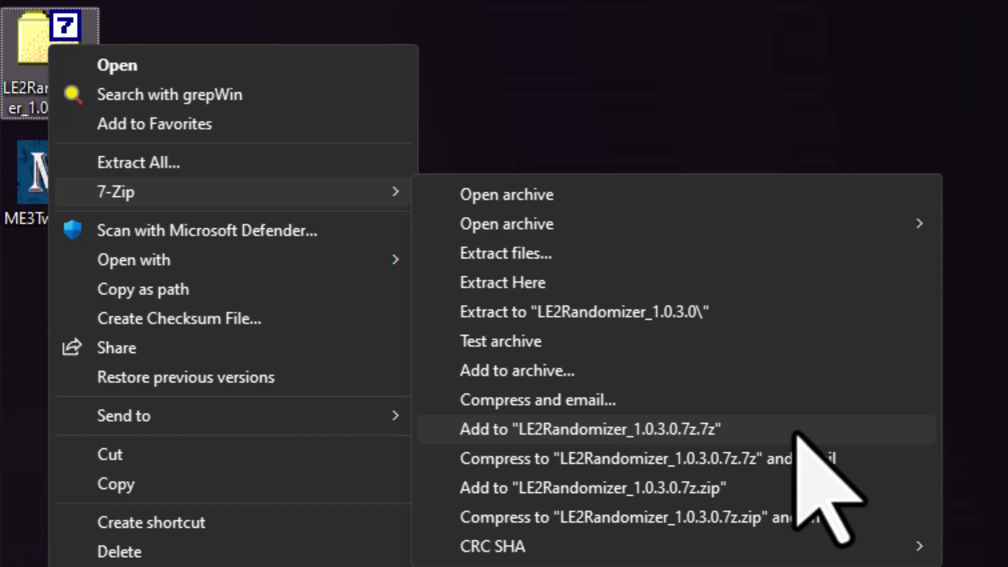
{"action": "left_click", "coordinate": [818, 283]}
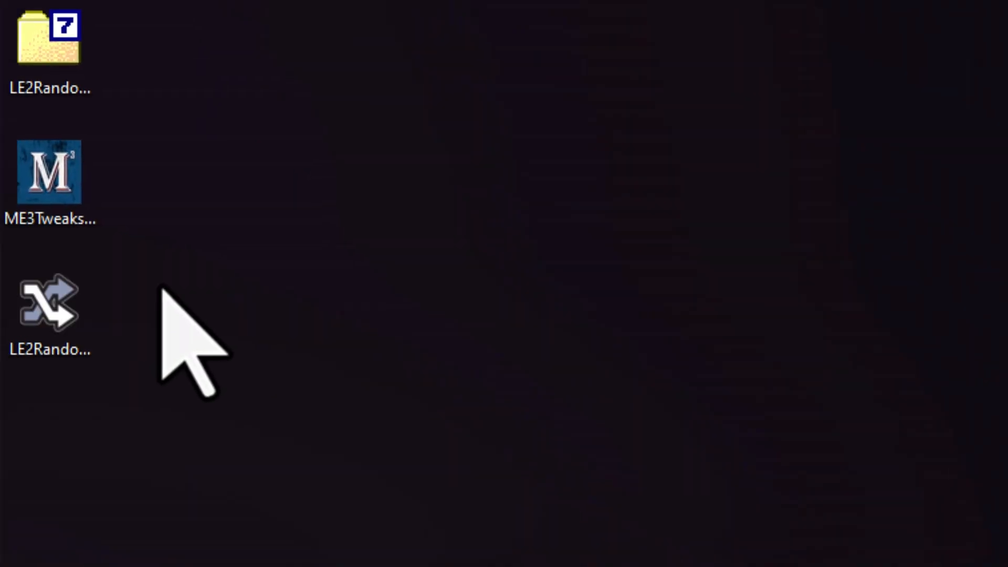
Launch ME3Tweaks Mod Manager from the desktop and reposition its window higher on the screen.
{"action": "left_click", "coordinate": [34, 320]}
{"action": "left_click", "coordinate": [36, 182]}
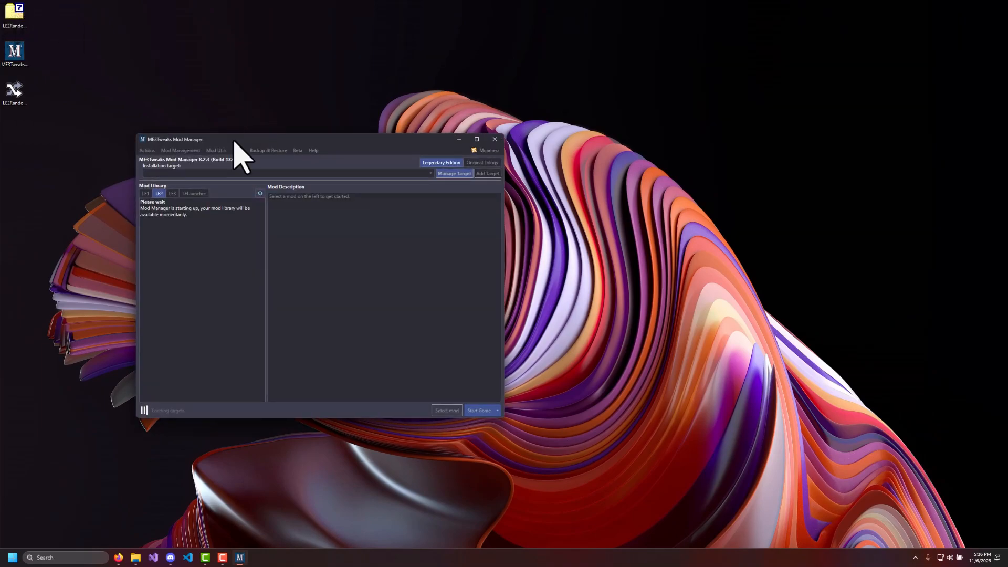
{"action": "left_click_drag", "start_coordinate": [235, 141], "coordinate": [309, 91]}
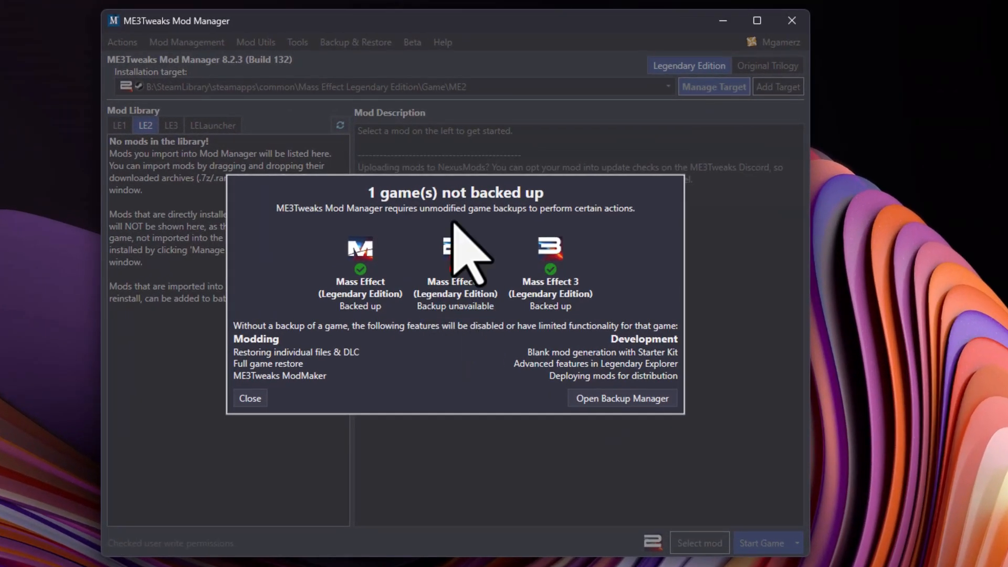
Dismiss the missing-backup notice, open the backup manager and unlink the Mass Effect 2 (Legendary Edition) backup.
{"action": "left_click", "coordinate": [250, 398]}
{"action": "left_click", "coordinate": [346, 42]}
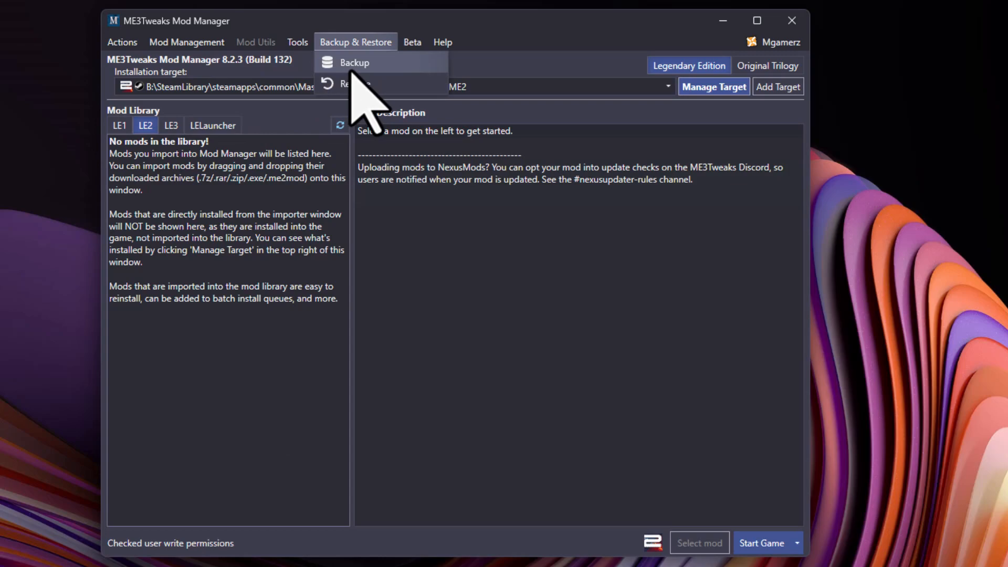
{"action": "left_click", "coordinate": [351, 65]}
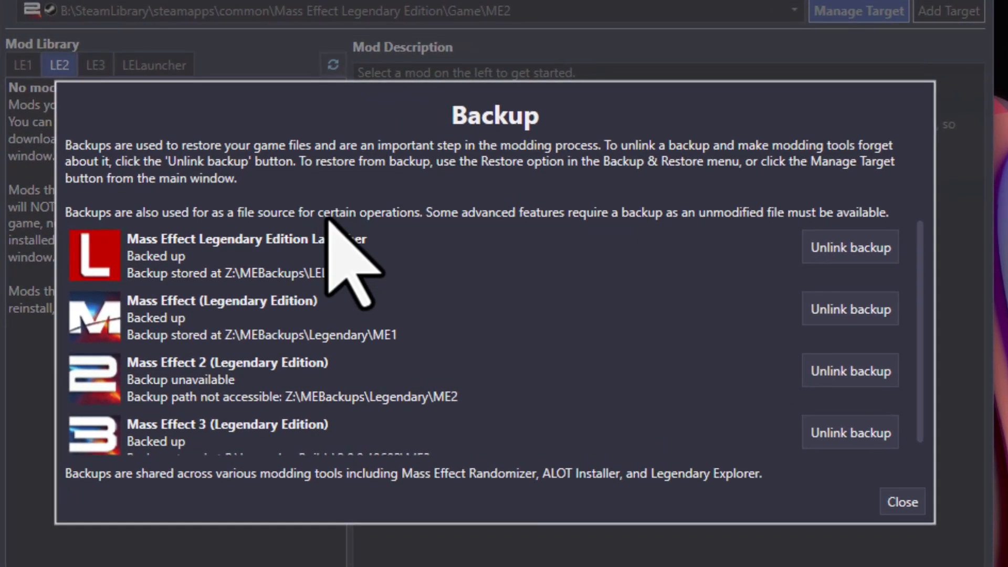
{"action": "left_click", "coordinate": [865, 370]}
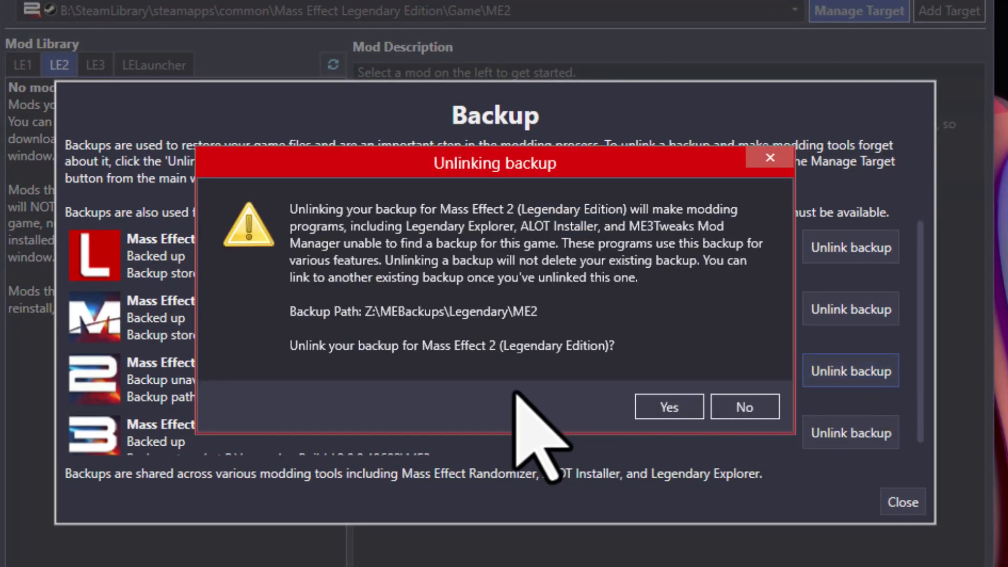
{"action": "left_click", "coordinate": [625, 406]}
Start backing up Mass Effect 2 (Legendary Edition) from the Steam Game\ME2 installation, including only International English.
{"action": "left_click", "coordinate": [808, 415]}
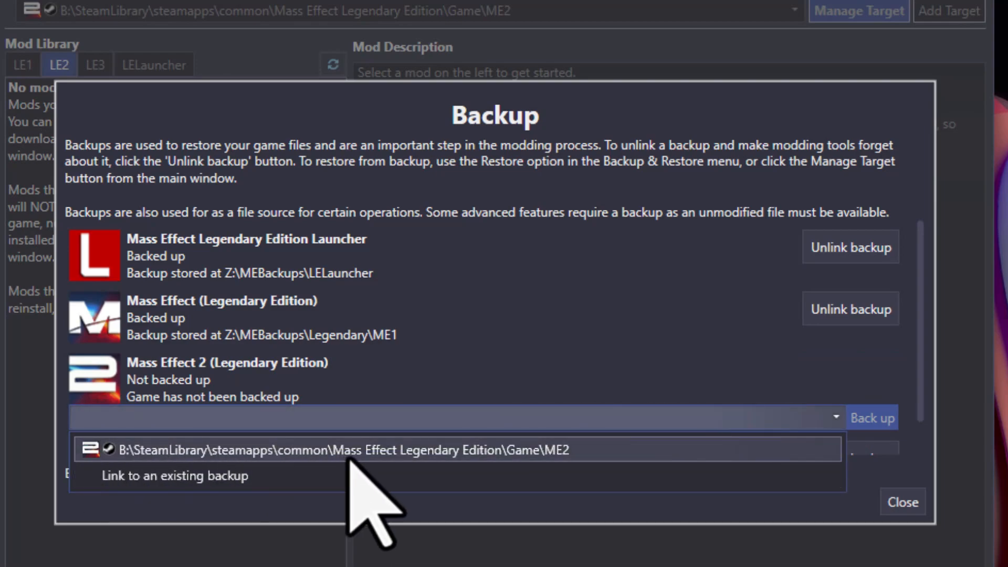
{"action": "left_click", "coordinate": [265, 450]}
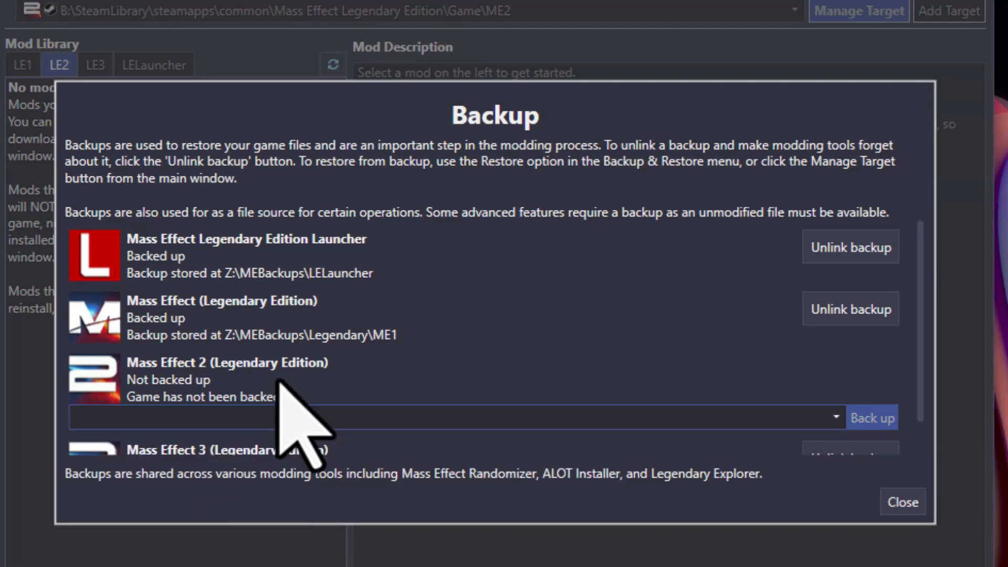
{"action": "left_click", "coordinate": [269, 423]}
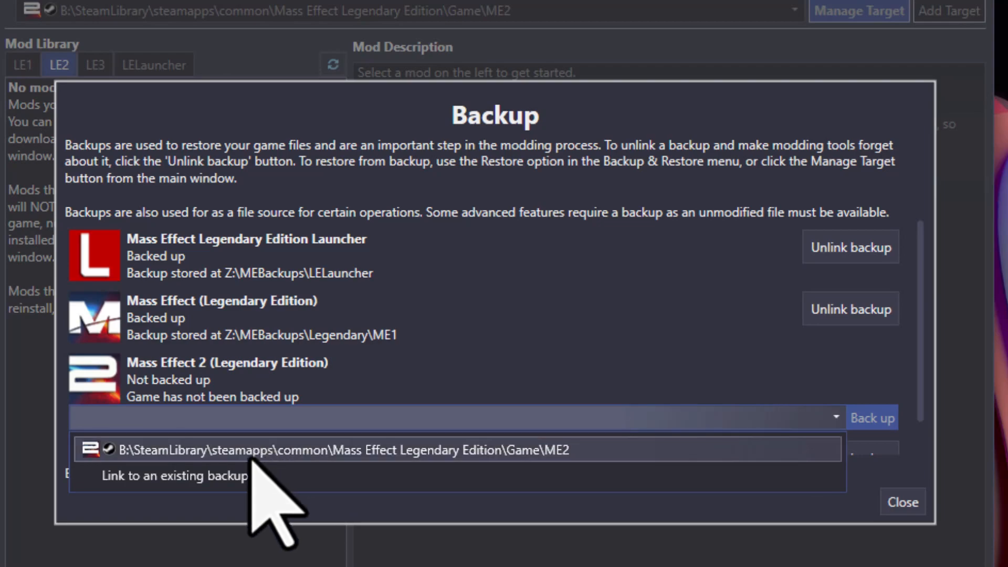
{"action": "left_click", "coordinate": [315, 450]}
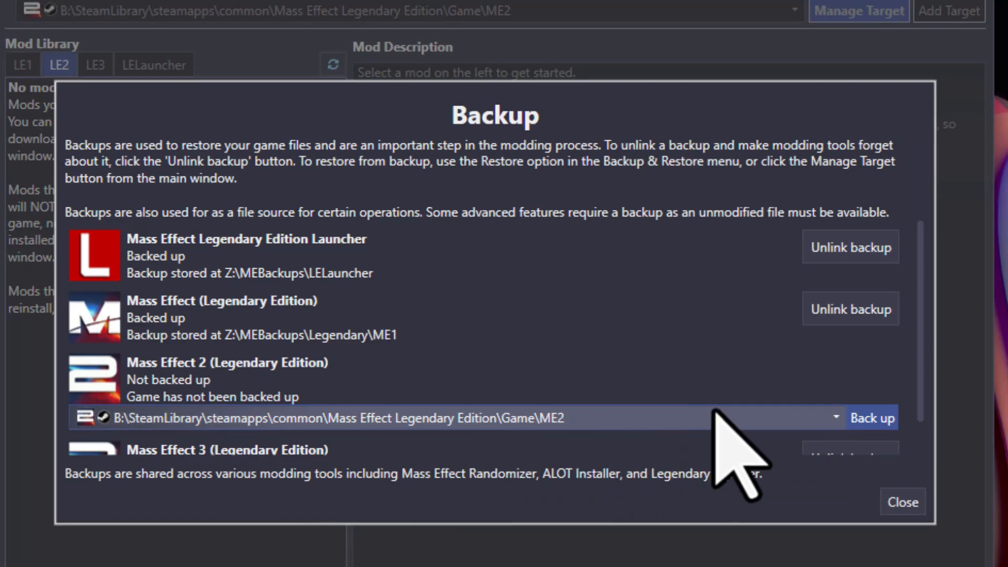
{"action": "left_click", "coordinate": [872, 418]}
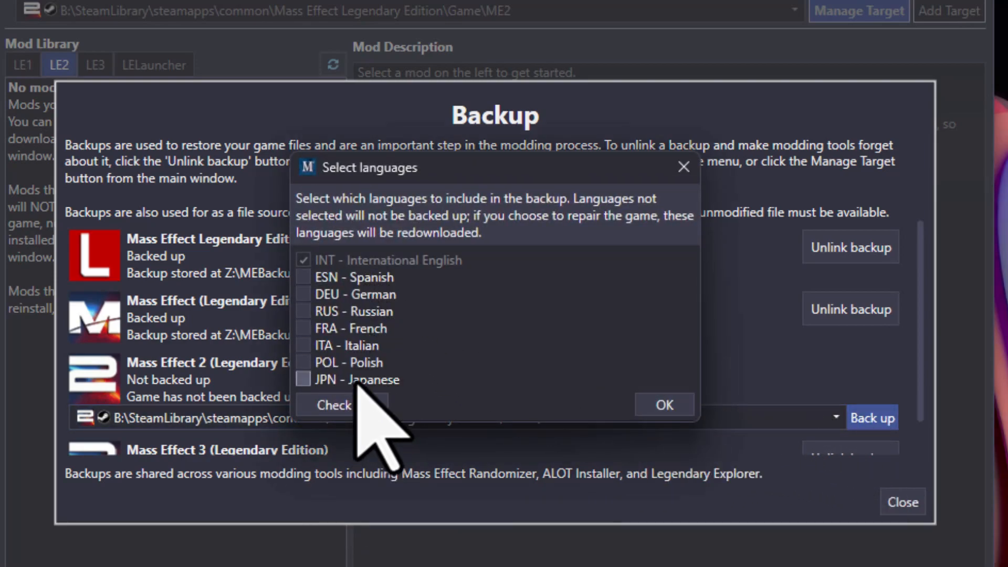
{"action": "left_click", "coordinate": [664, 405]}
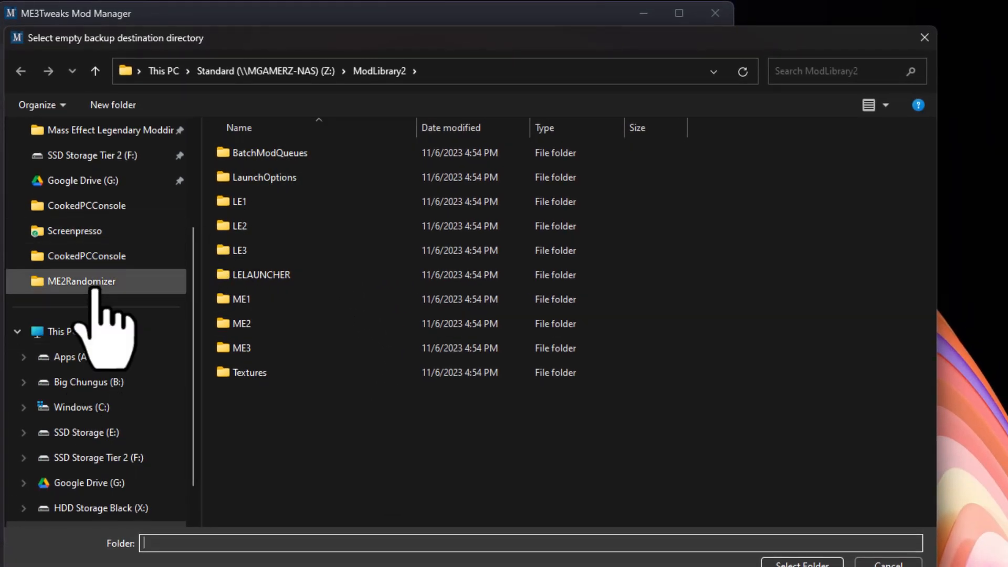
Create a desktop folder named MEBackup, choose it as the backup destination, and close the backup manager once the backup completes.
{"action": "scroll", "coordinate": [94, 289], "scroll_direction": "up", "scroll_amount": 3}
{"action": "left_click", "coordinate": [124, 204]}
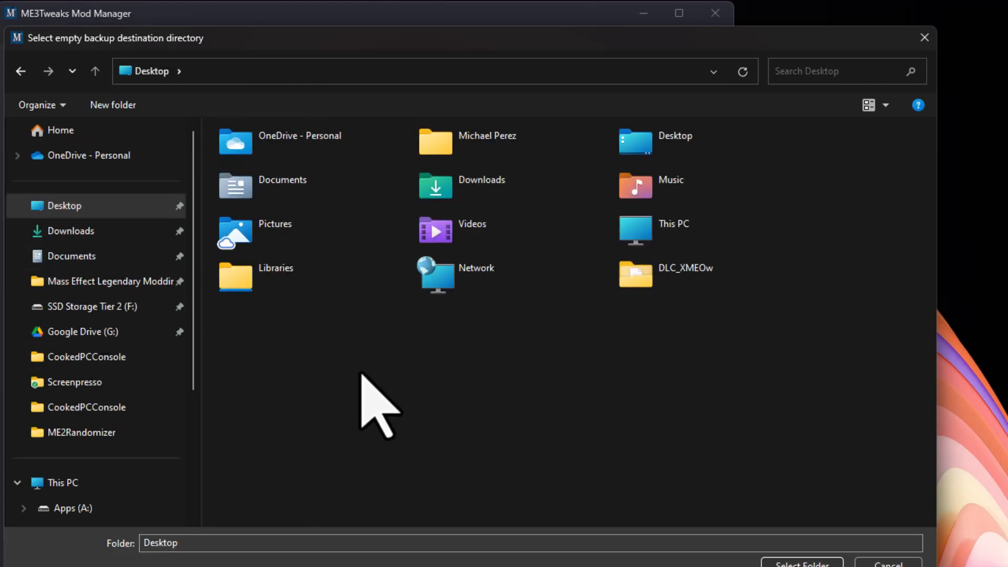
{"action": "right_click", "coordinate": [361, 373]}
{"action": "mouse_move", "coordinate": [504, 422]}
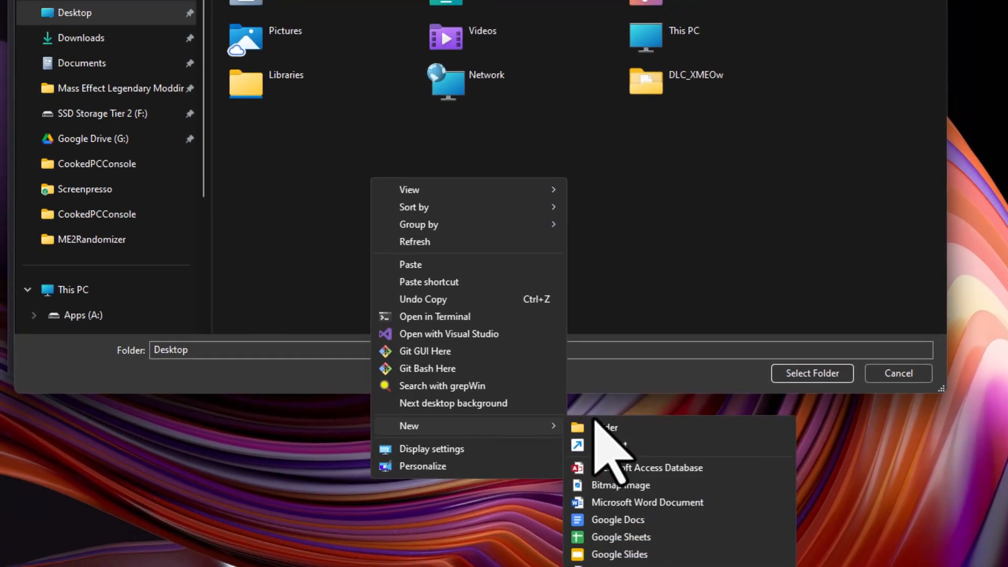
{"action": "left_click", "coordinate": [599, 423]}
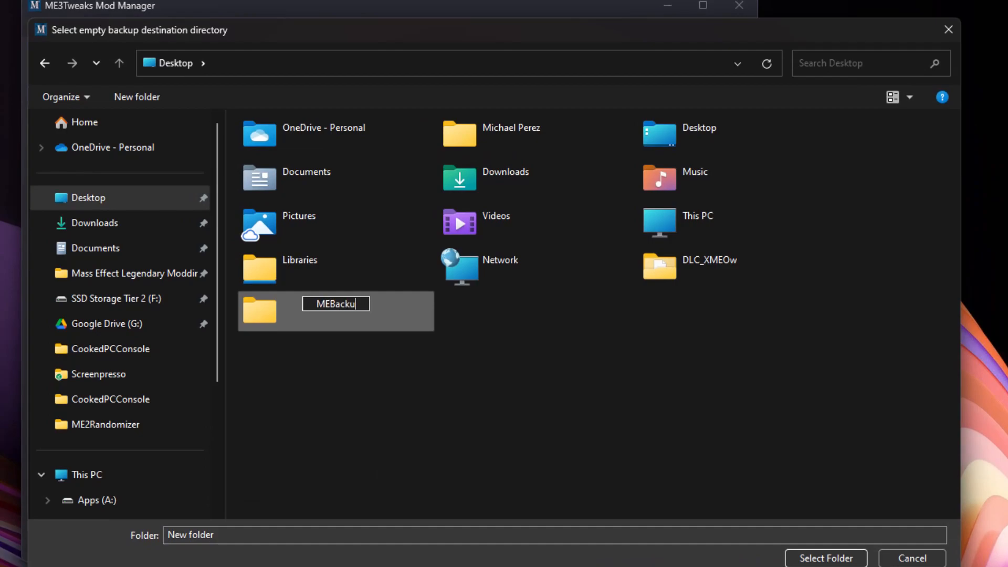
{"action": "key", "text": "Return"}
{"action": "key", "text": "Return"}
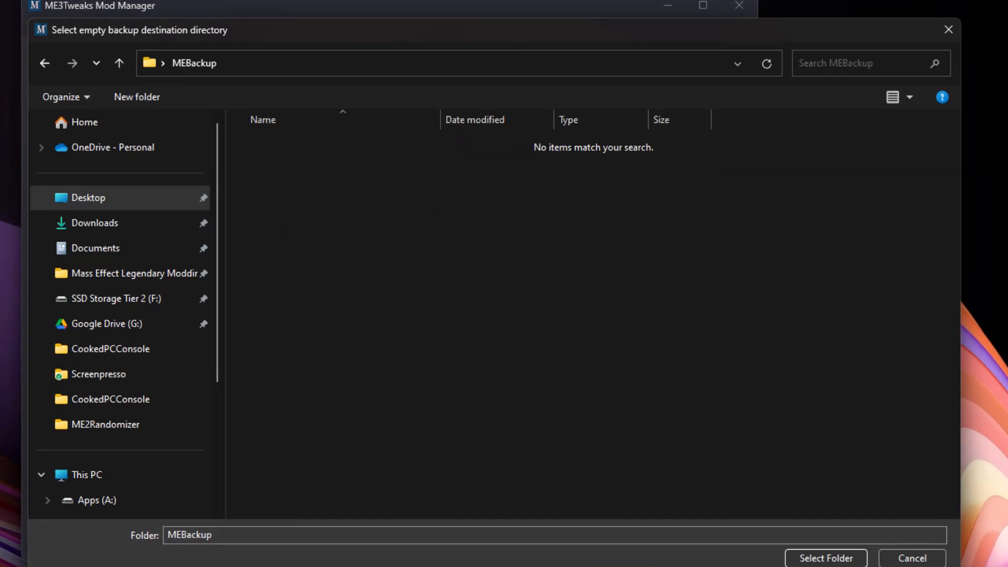
{"action": "left_click", "coordinate": [838, 558]}
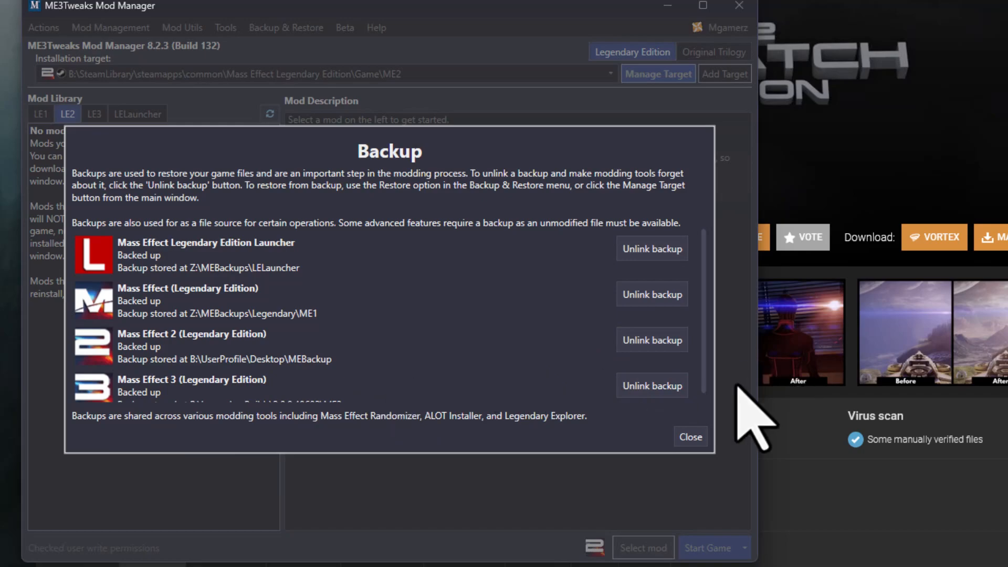
{"action": "left_click", "coordinate": [690, 437]}
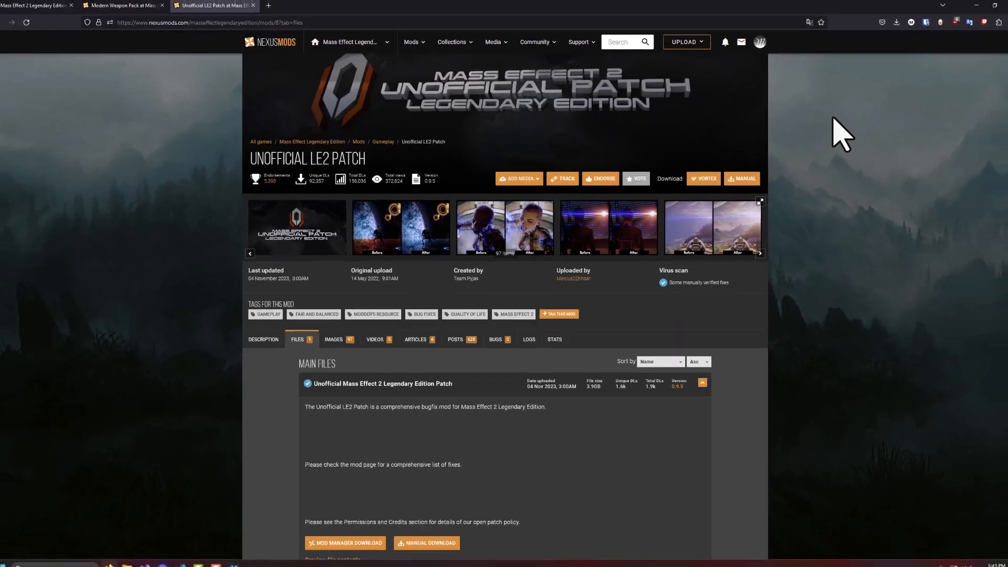
Download the Unofficial LE2 Patch through the mod manager and import it without the Launcher Video Fix.
{"action": "scroll", "coordinate": [790, 308], "scroll_direction": "down", "scroll_amount": 2}
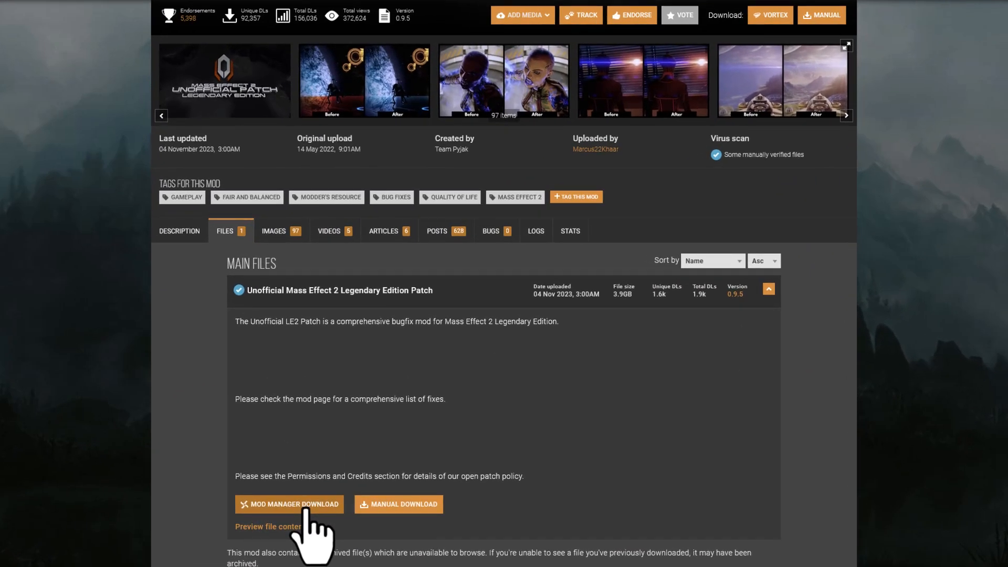
{"action": "left_click", "coordinate": [306, 508]}
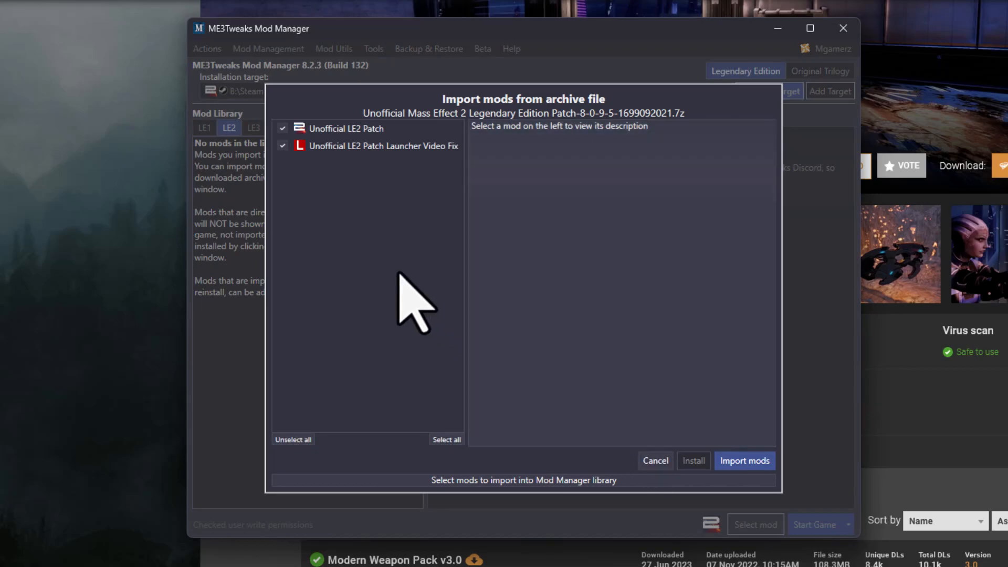
{"action": "left_click", "coordinate": [282, 146]}
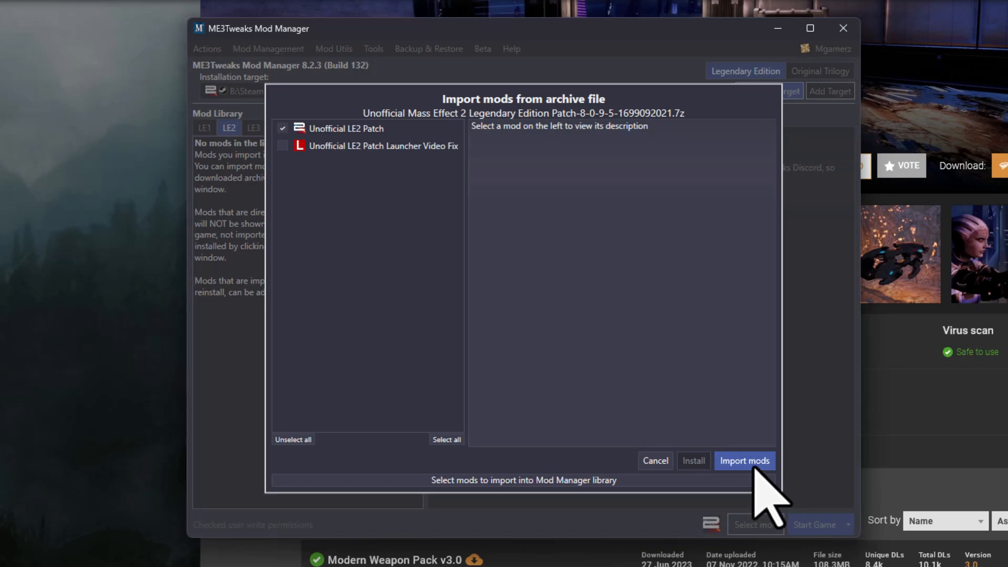
{"action": "left_click", "coordinate": [754, 469]}
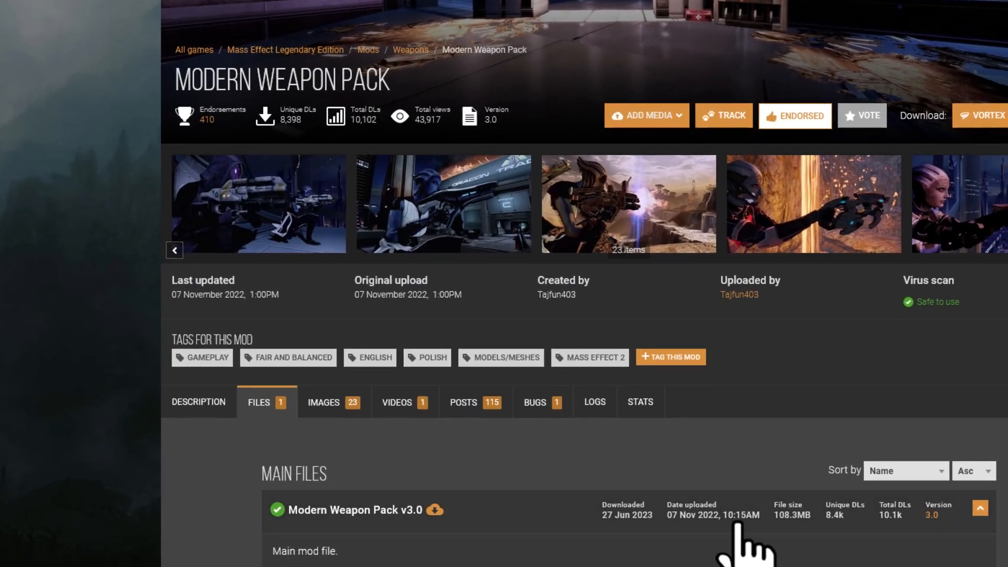
Download Modern Weapon Pack v3.0 from its mod page and import it into the mod library.
{"action": "scroll", "coordinate": [742, 540], "scroll_direction": "down", "scroll_amount": 3}
{"action": "left_click", "coordinate": [232, 442]}
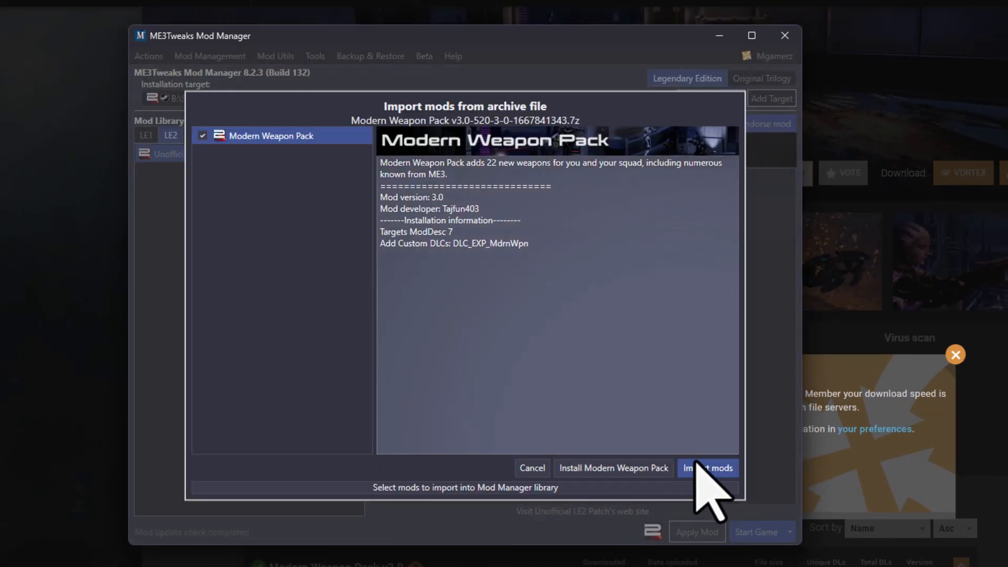
{"action": "left_click", "coordinate": [711, 467]}
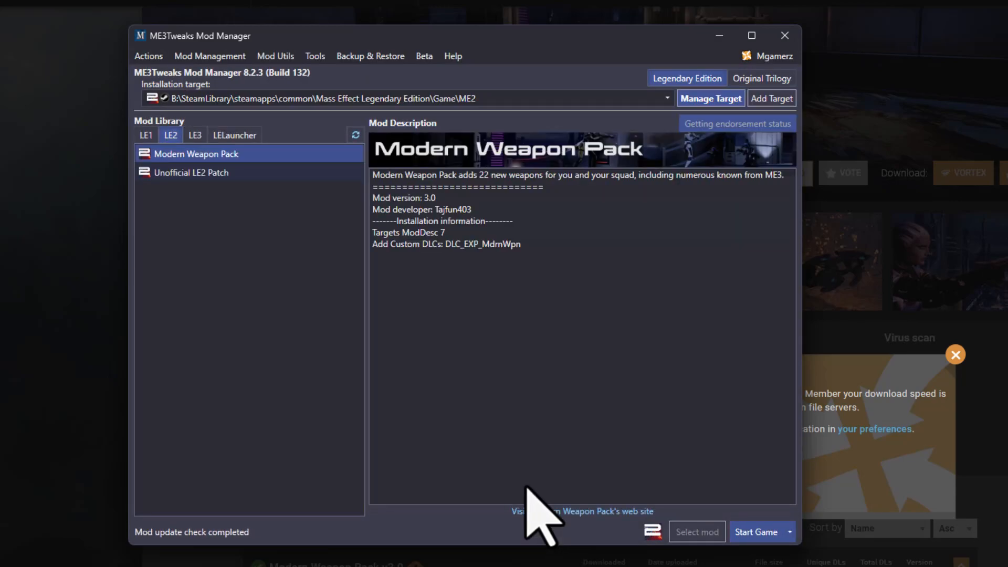
Apply the Unofficial LE2 Patch and the Modern Weapon Pack to the Mass Effect 2 installation, in that order.
{"action": "left_click", "coordinate": [309, 169]}
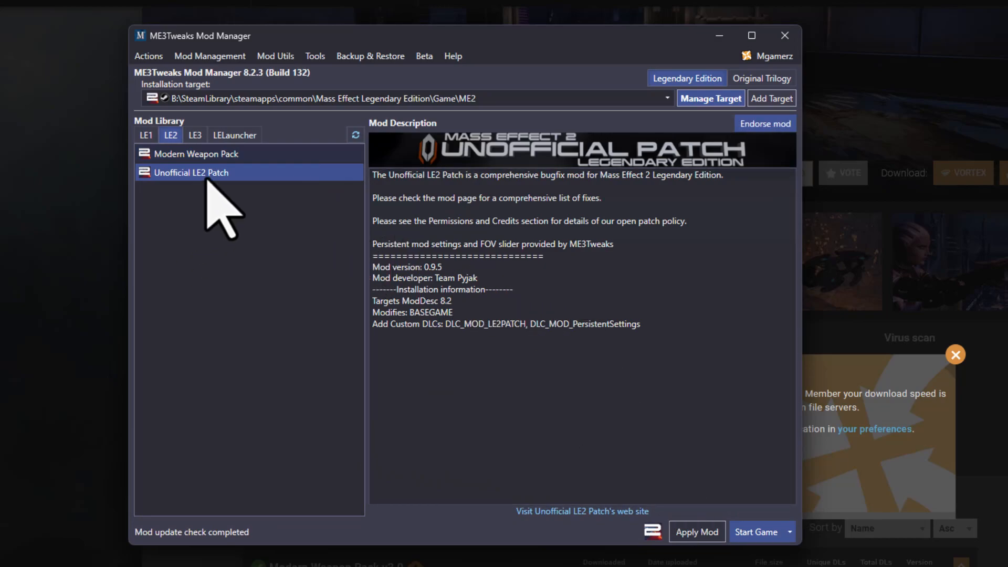
{"action": "left_click", "coordinate": [701, 531]}
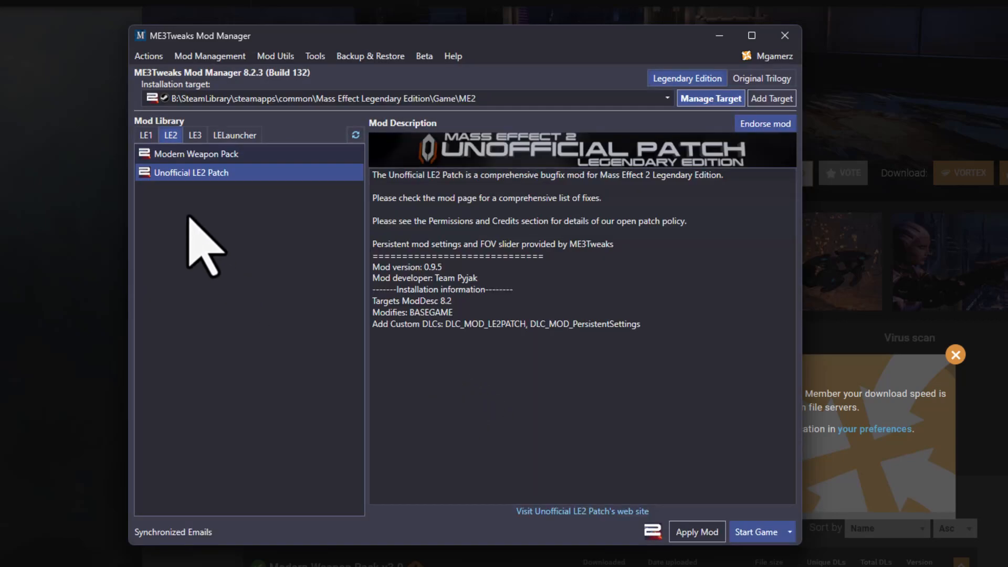
{"action": "left_click", "coordinate": [220, 155]}
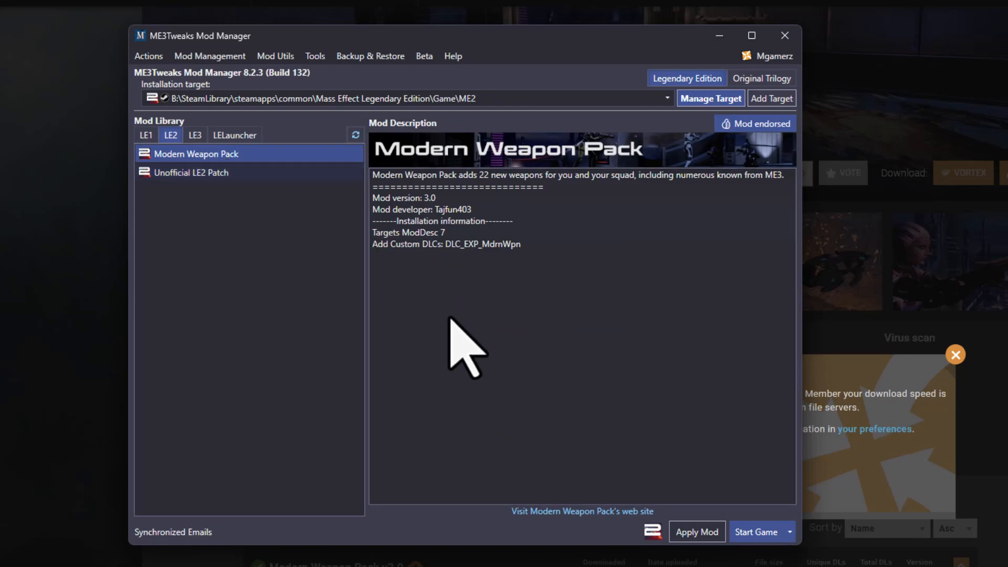
{"action": "left_click", "coordinate": [697, 533]}
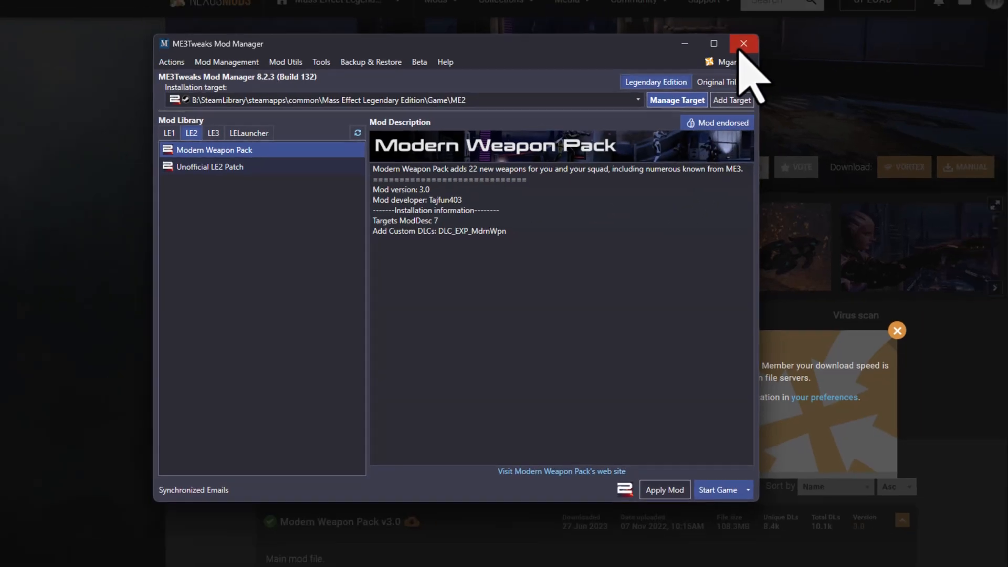
Close the mod manager and the browser, and launch the LE2 Randomizer from the desktop.
{"action": "left_click", "coordinate": [782, 41]}
{"action": "left_click", "coordinate": [956, 10]}
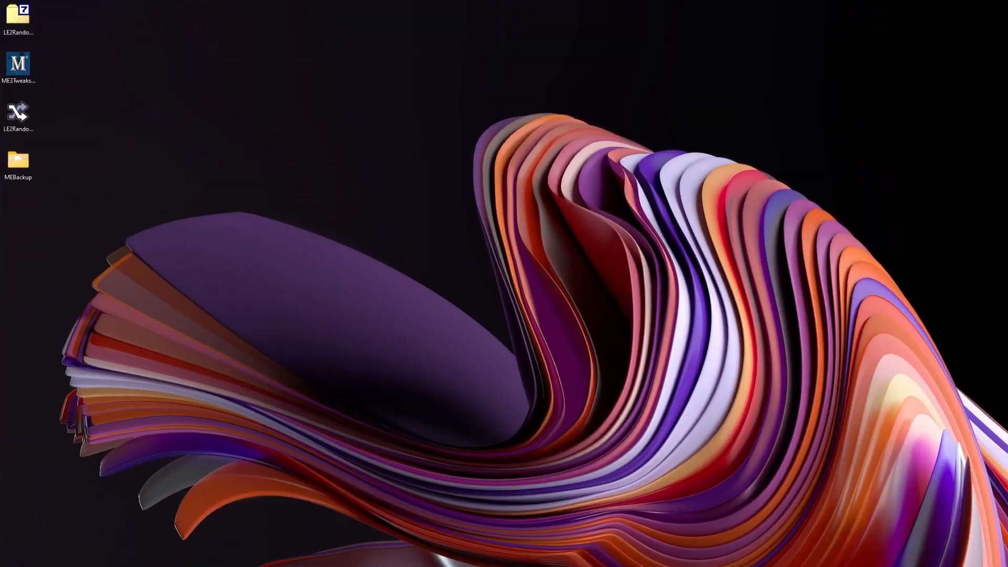
{"action": "double_click", "coordinate": [77, 331]}
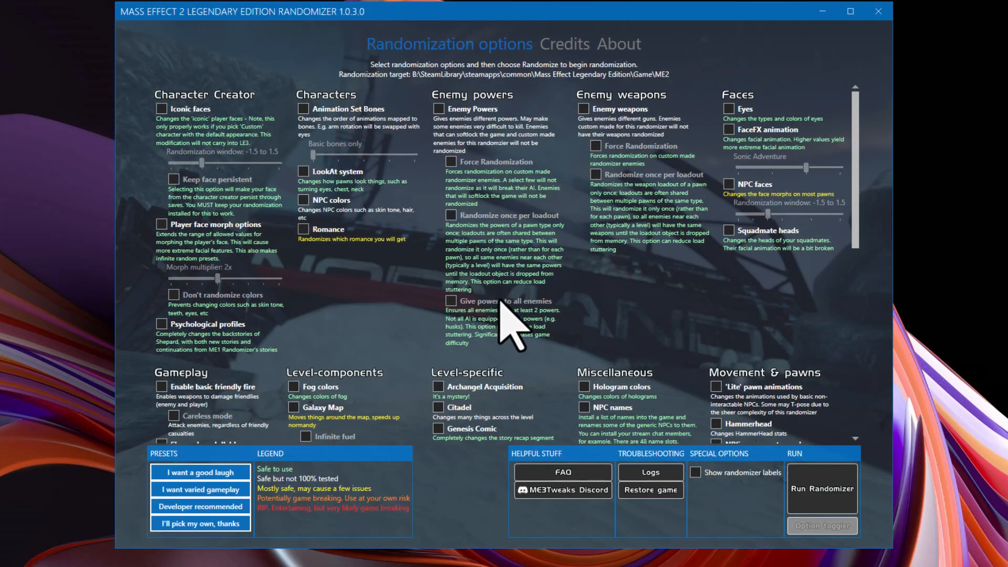
Look through the randomization options and apply the Developer recommended preset.
{"action": "scroll", "coordinate": [540, 214], "scroll_direction": "down", "scroll_amount": 15}
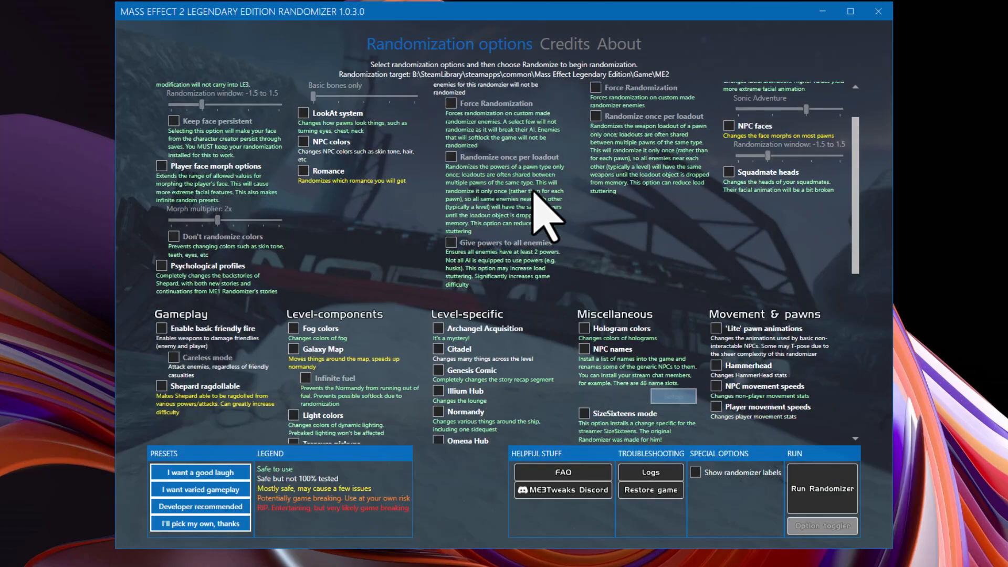
{"action": "scroll", "coordinate": [541, 216], "scroll_direction": "up", "scroll_amount": 15}
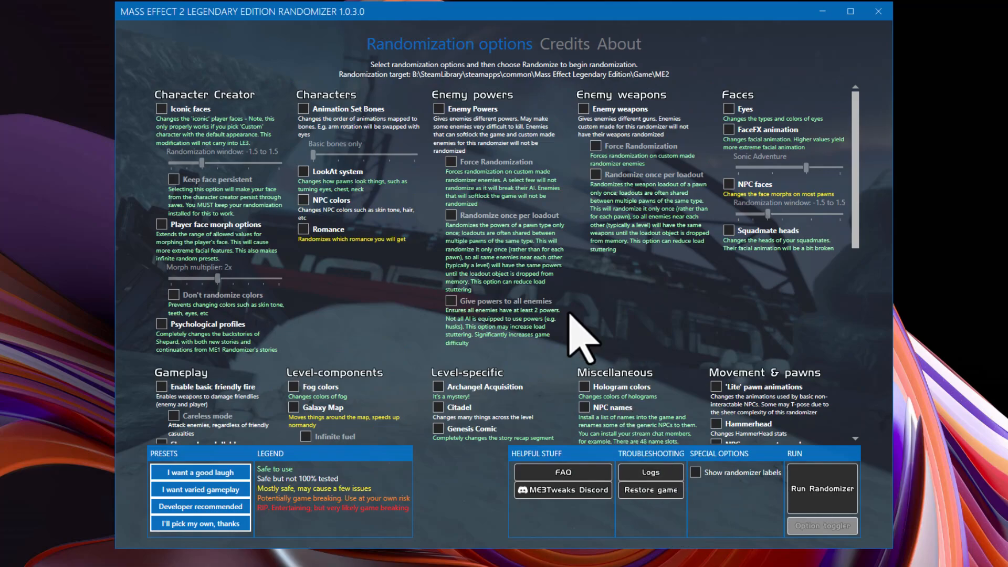
{"action": "scroll", "coordinate": [519, 302], "scroll_direction": "down", "scroll_amount": 5}
{"action": "scroll", "coordinate": [523, 310], "scroll_direction": "down", "scroll_amount": 3}
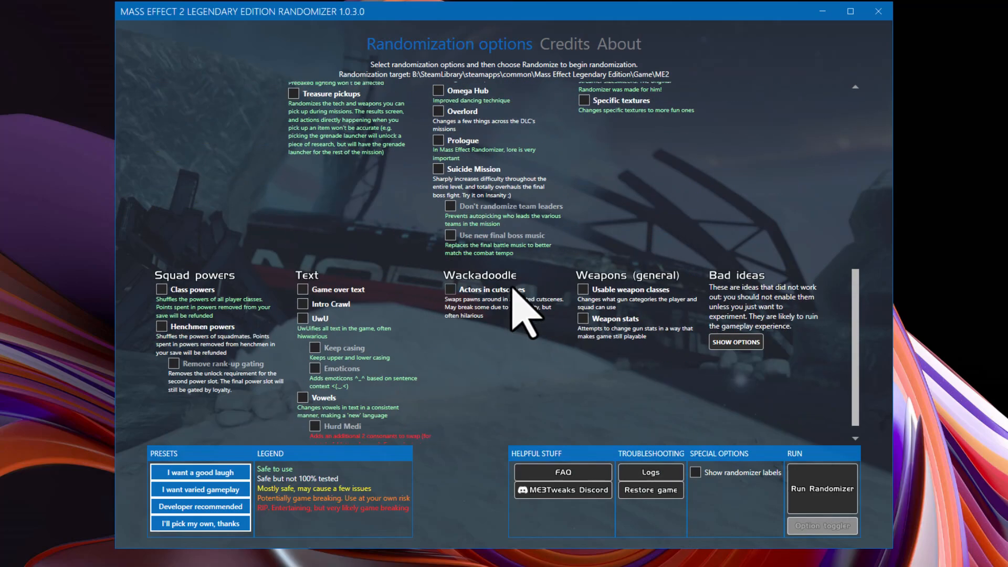
{"action": "scroll", "coordinate": [522, 315], "scroll_direction": "up", "scroll_amount": 8}
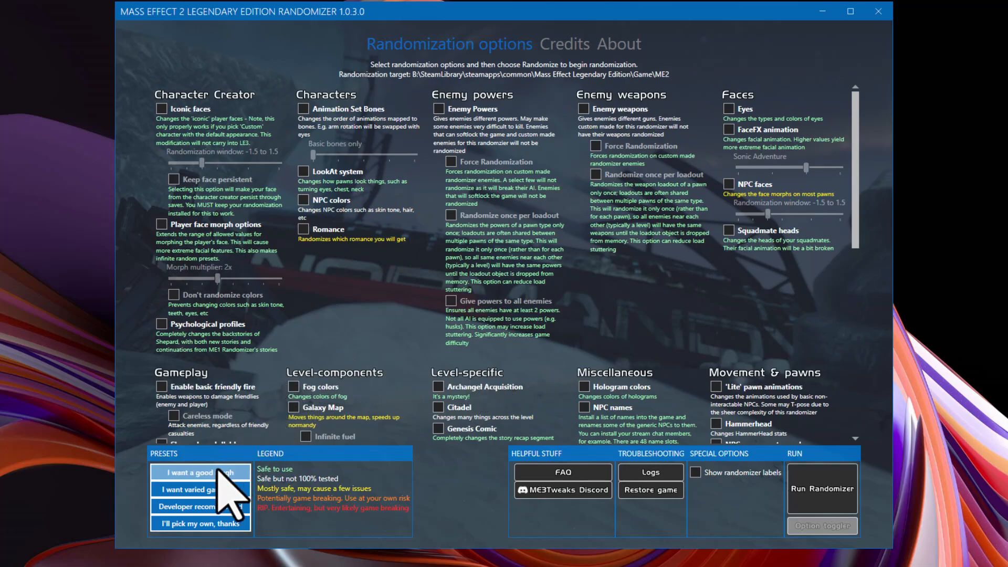
{"action": "left_click", "coordinate": [206, 506]}
Review the preset's selections and, among the text options, enable Vowels and disable UwU.
{"action": "scroll", "coordinate": [398, 325], "scroll_direction": "down", "scroll_amount": 3}
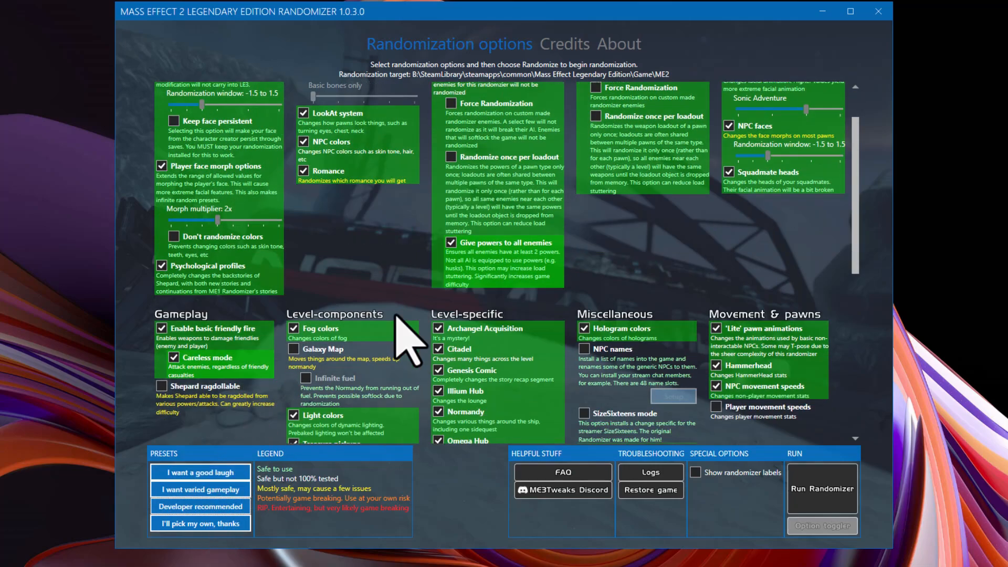
{"action": "scroll", "coordinate": [399, 320], "scroll_direction": "down", "scroll_amount": 6}
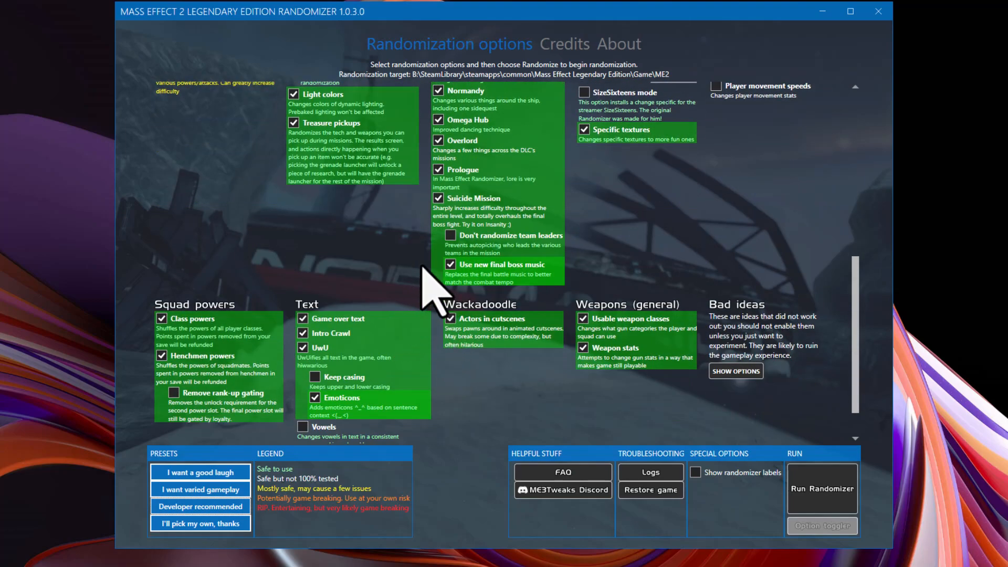
{"action": "scroll", "coordinate": [436, 302], "scroll_direction": "down", "scroll_amount": 1}
{"action": "scroll", "coordinate": [437, 307], "scroll_direction": "up", "scroll_amount": 3}
{"action": "scroll", "coordinate": [440, 315], "scroll_direction": "down", "scroll_amount": 3}
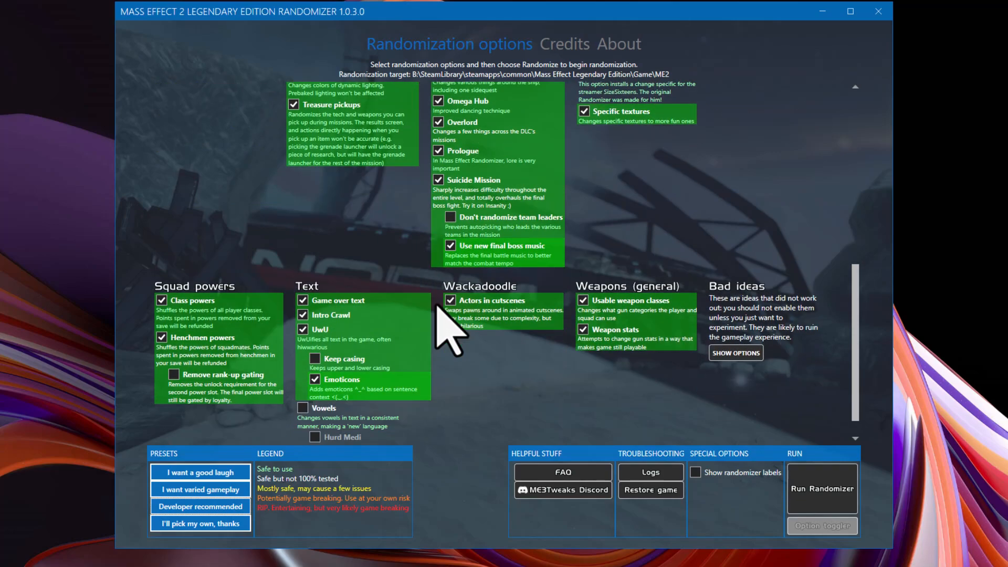
{"action": "left_click", "coordinate": [319, 377]}
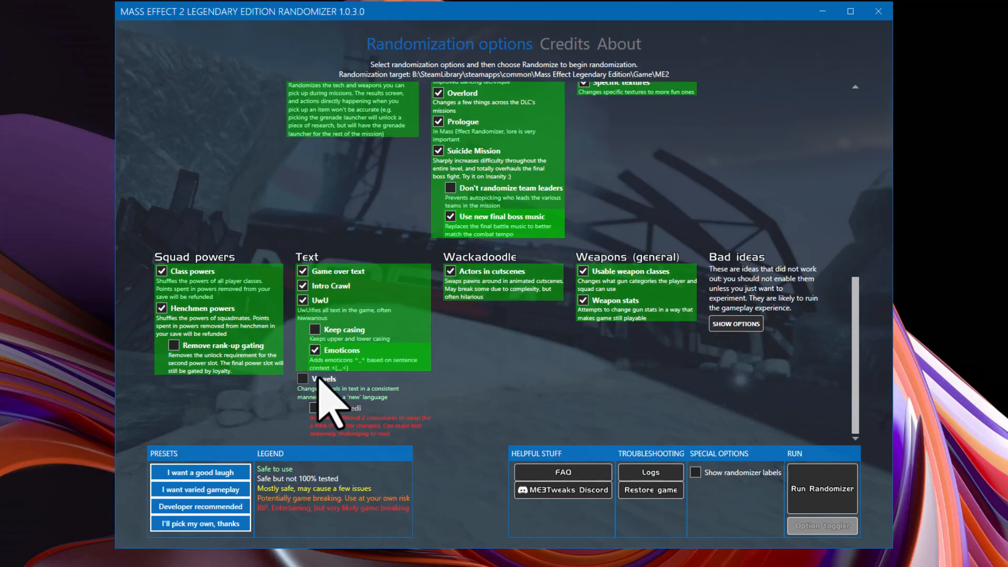
{"action": "left_click", "coordinate": [318, 377]}
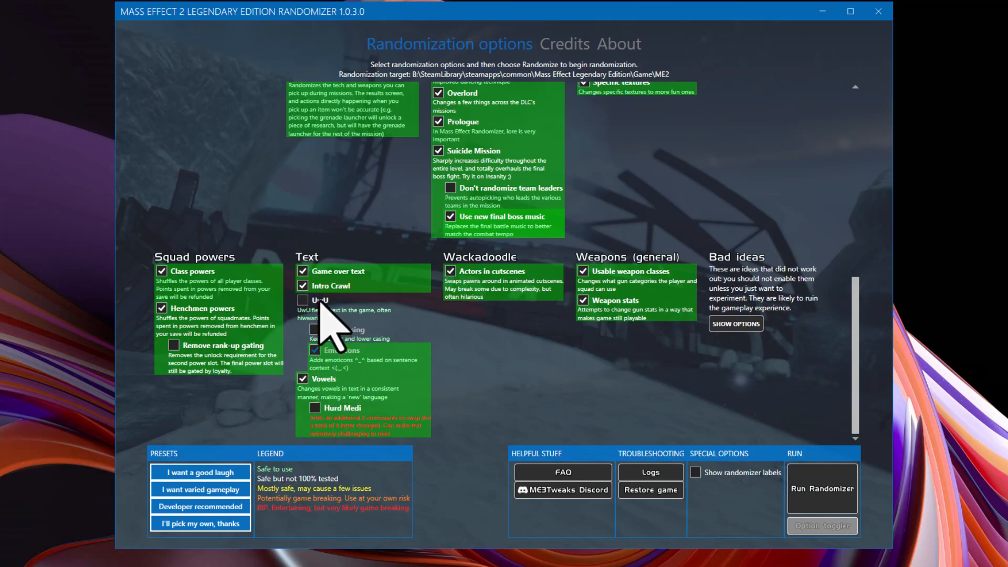
{"action": "left_click", "coordinate": [317, 300]}
{"action": "left_click", "coordinate": [326, 380]}
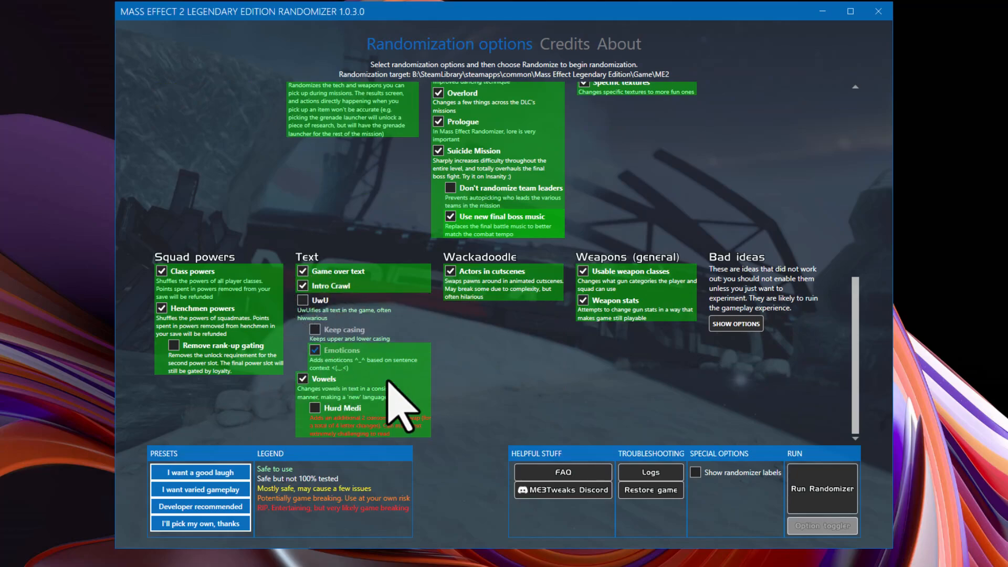
Turn on the randomizer labels and maximize the randomizer window to show all option categories.
{"action": "scroll", "coordinate": [594, 389], "scroll_direction": "up", "scroll_amount": 1}
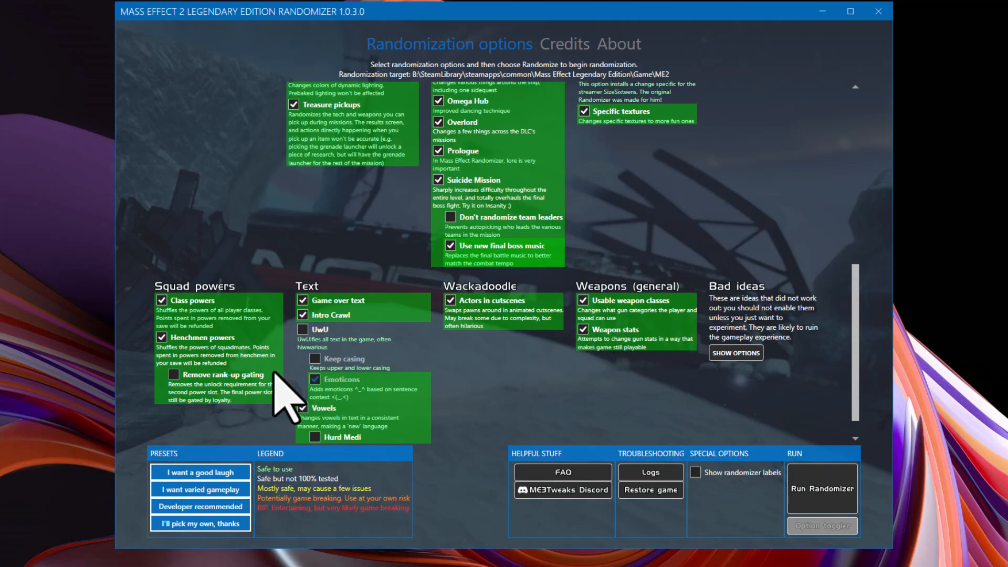
{"action": "scroll", "coordinate": [223, 370], "scroll_direction": "up", "scroll_amount": 3}
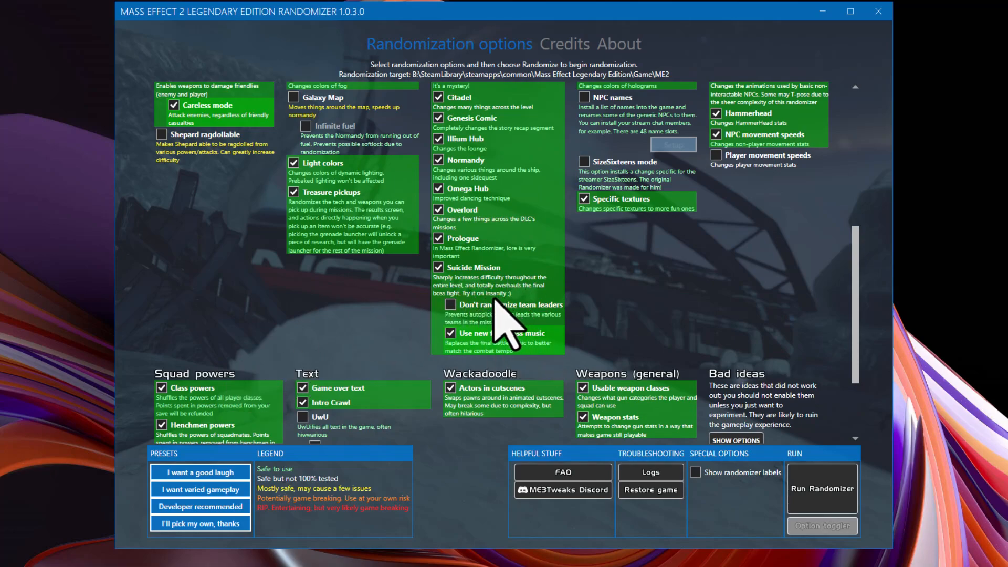
{"action": "scroll", "coordinate": [504, 302], "scroll_direction": "up", "scroll_amount": 2}
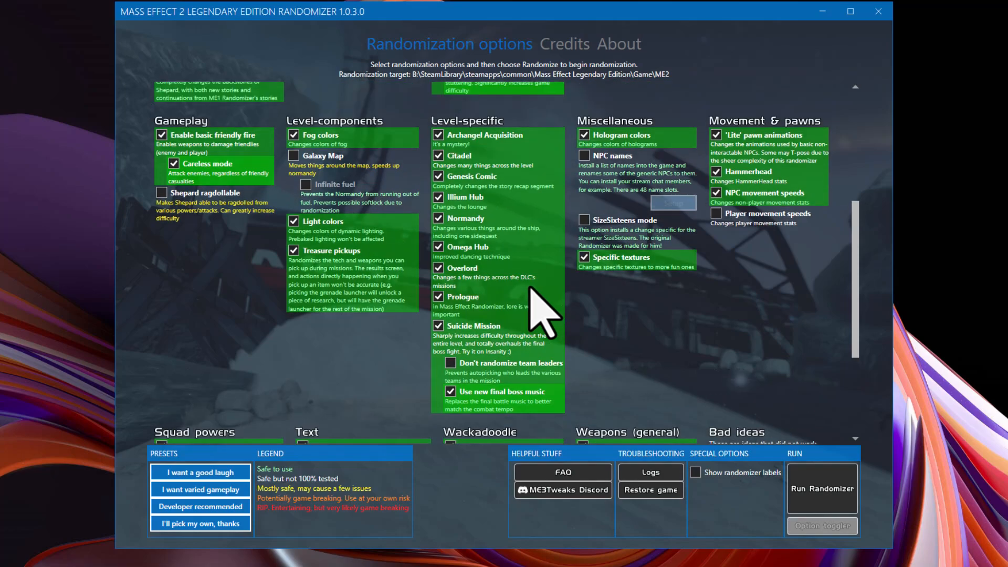
{"action": "scroll", "coordinate": [515, 315], "scroll_direction": "up", "scroll_amount": 1}
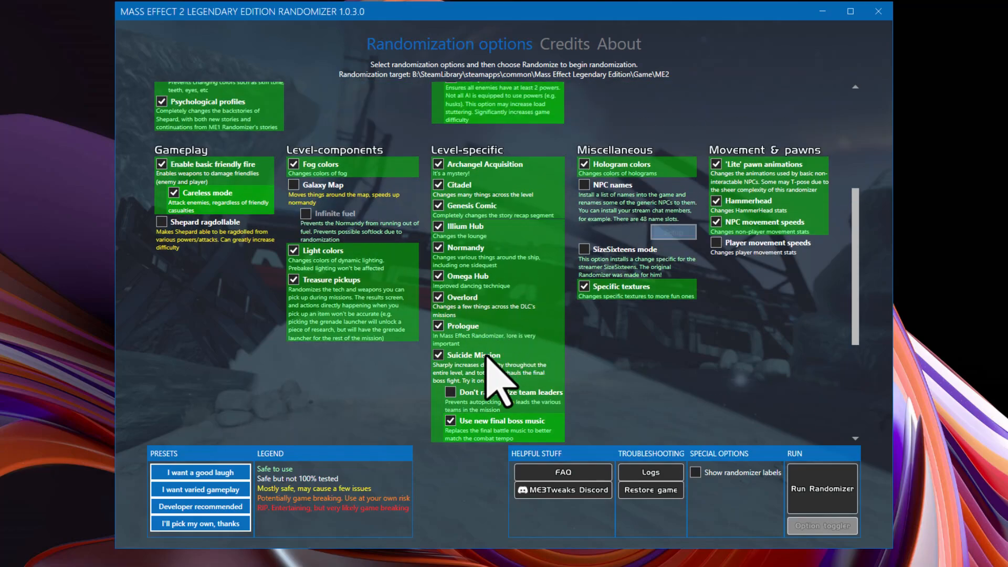
{"action": "scroll", "coordinate": [488, 341], "scroll_direction": "up", "scroll_amount": 3}
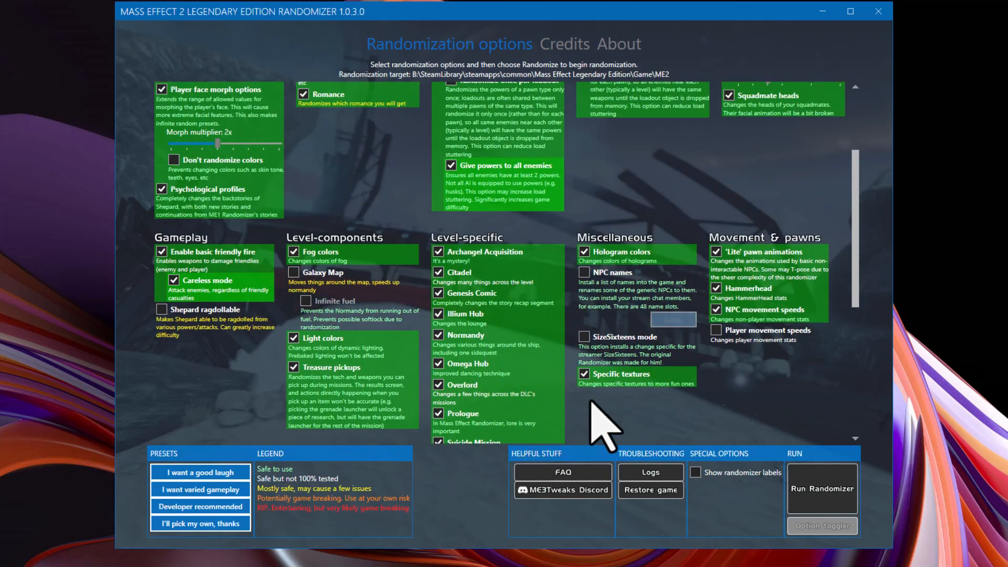
{"action": "left_click", "coordinate": [724, 473]}
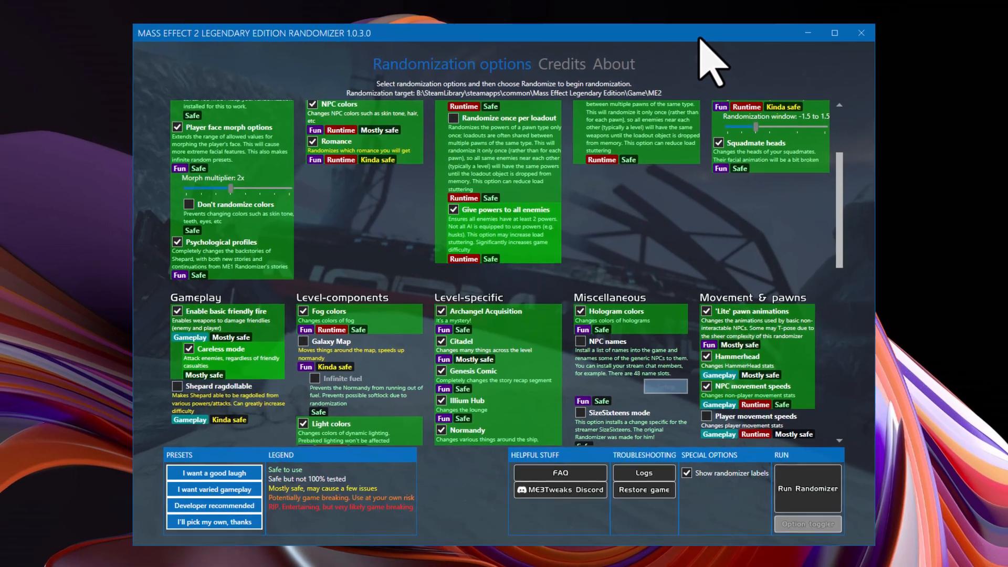
{"action": "double_click", "coordinate": [698, 38]}
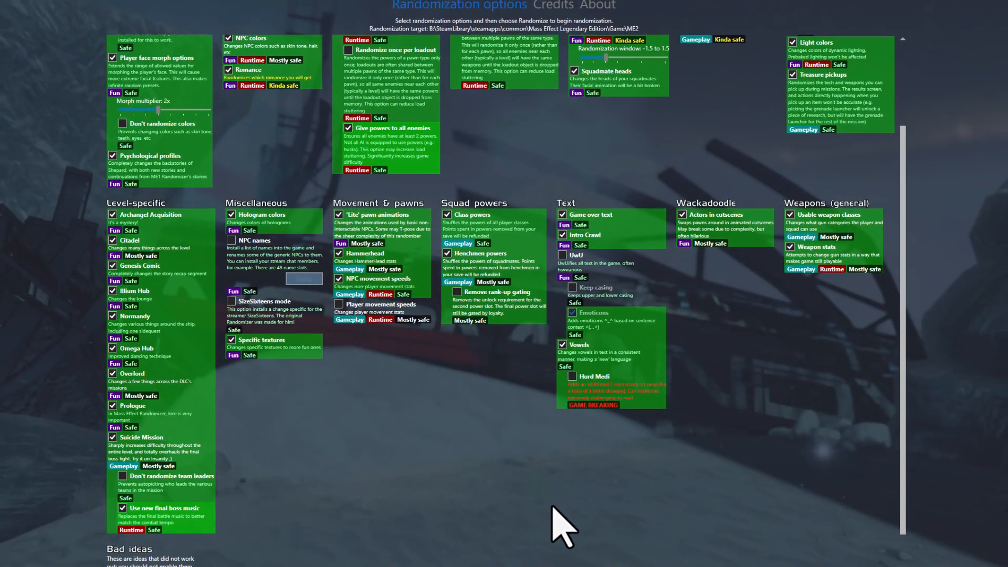
{"action": "scroll", "coordinate": [551, 503], "scroll_direction": "up", "scroll_amount": 4}
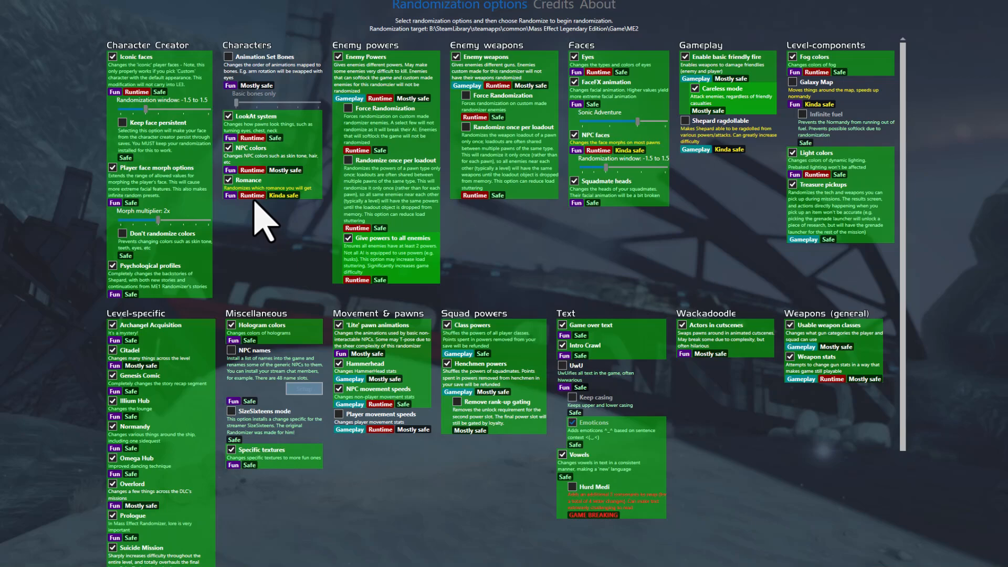
Run the randomizer on the Mass Effect 2 installation with the selected options.
{"action": "mouse_move", "coordinate": [255, 202]}
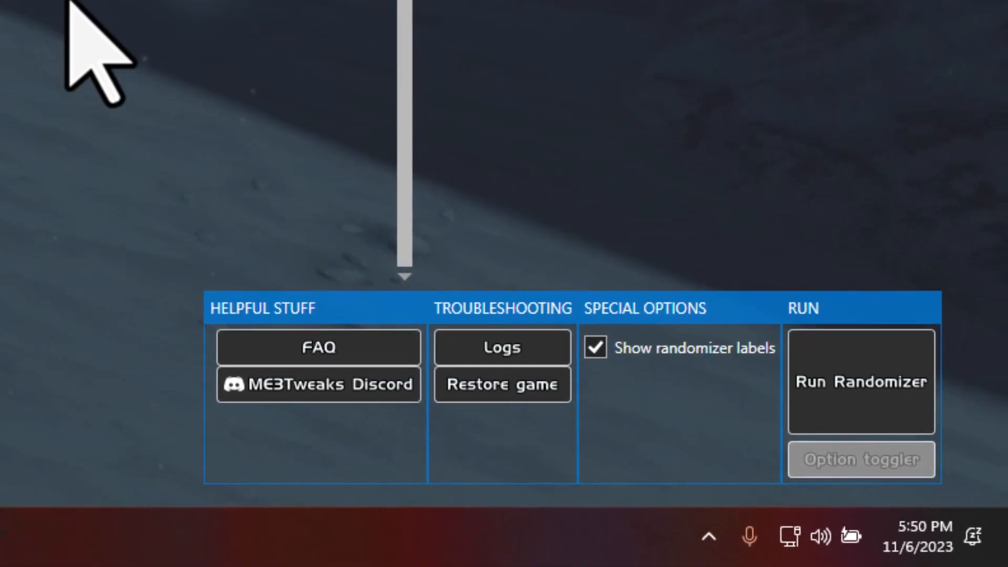
{"action": "left_click", "coordinate": [855, 403]}
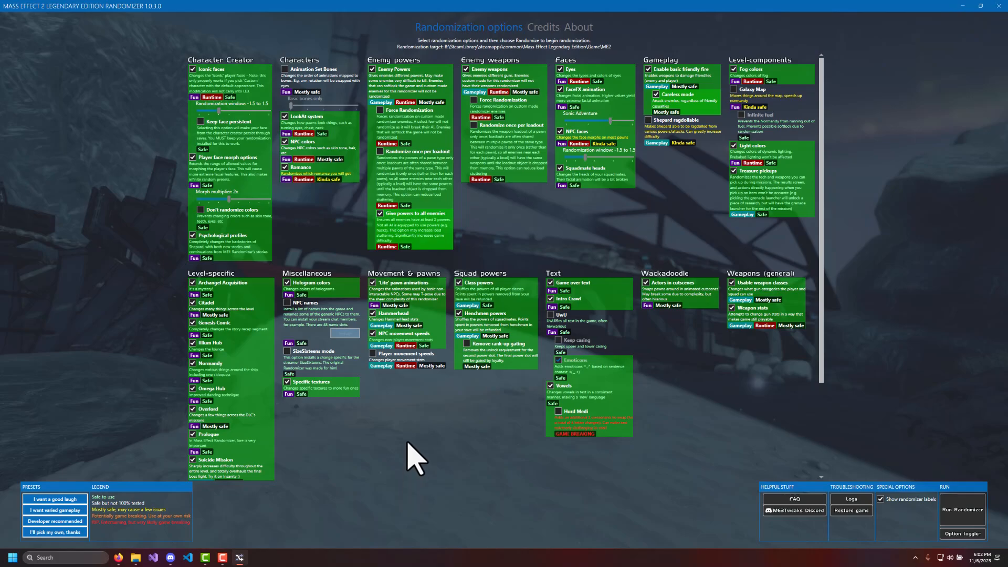
Restore the game from the randomizer's troubleshooting options using the Quick restore mode.
{"action": "left_click_drag", "start_coordinate": [347, 16], "coordinate": [1007, 74]}
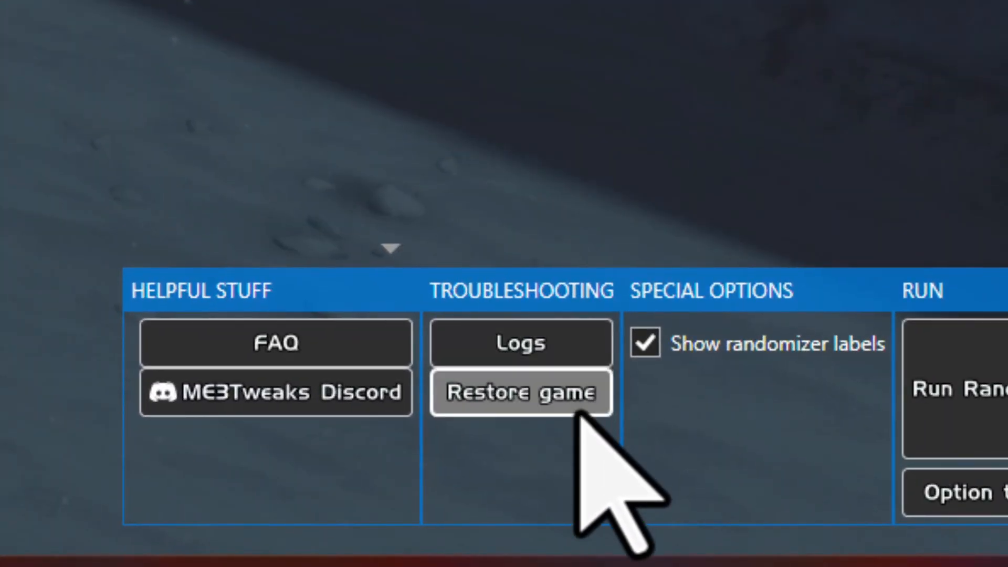
{"action": "left_click", "coordinate": [579, 412]}
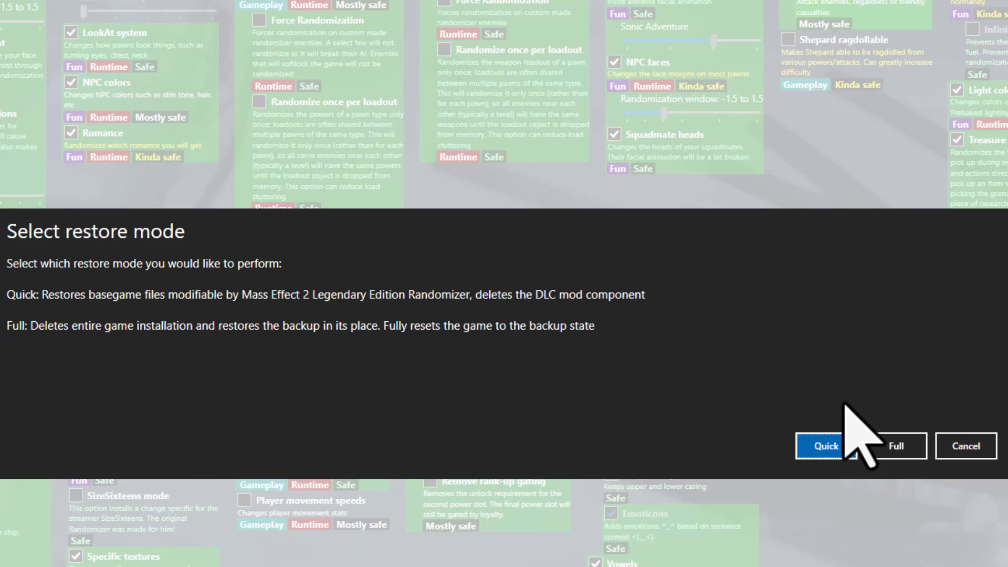
{"action": "left_click", "coordinate": [829, 441]}
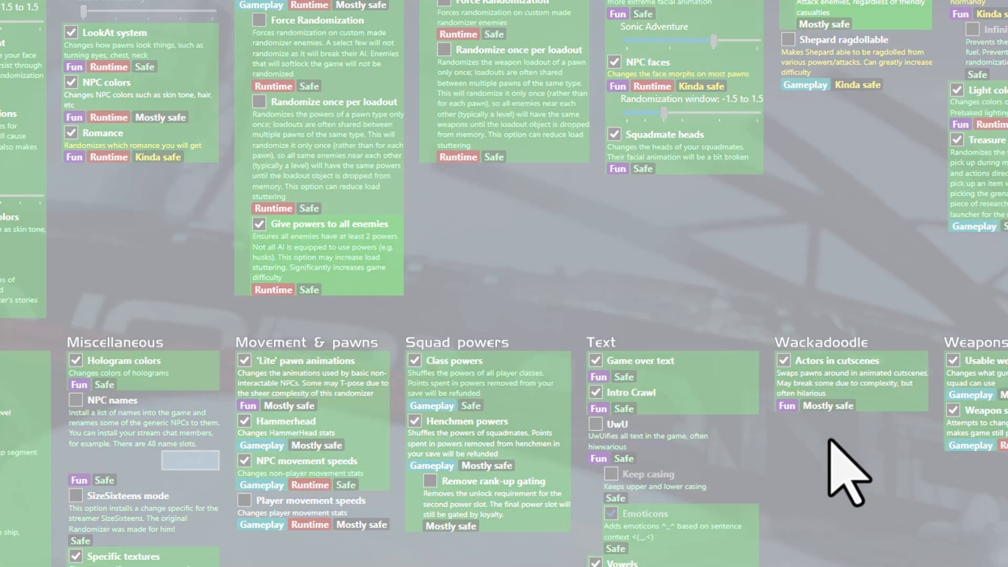